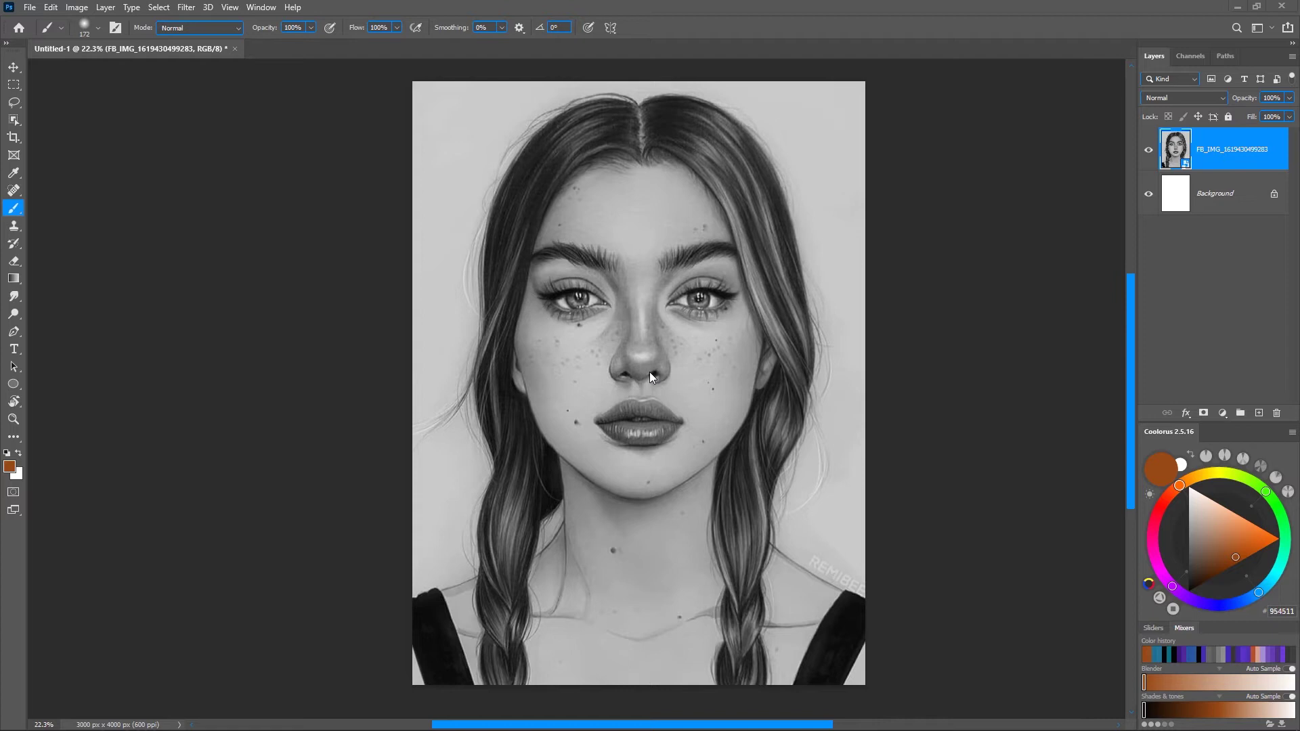
Add a new layer above the portrait and set its blend mode to Color Dodge
{"action": "left_click", "coordinate": [1259, 414]}
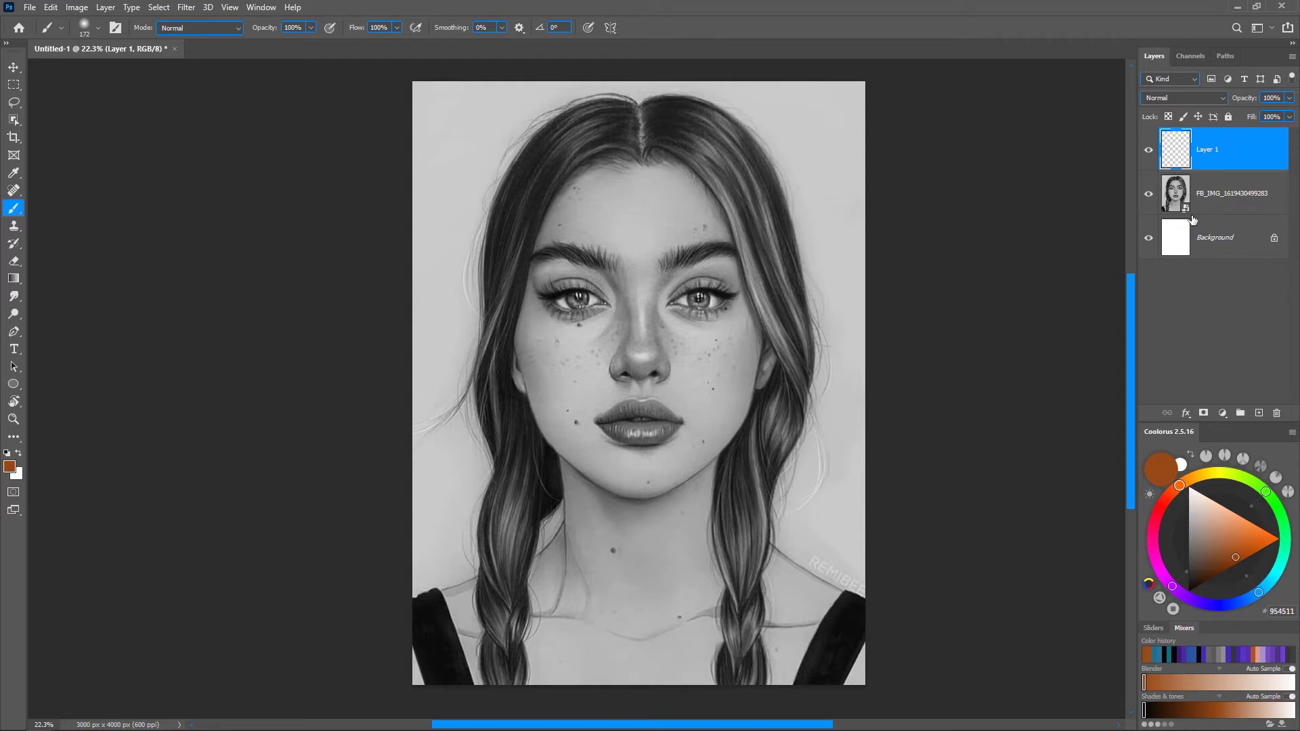
{"action": "left_click", "coordinate": [1209, 97]}
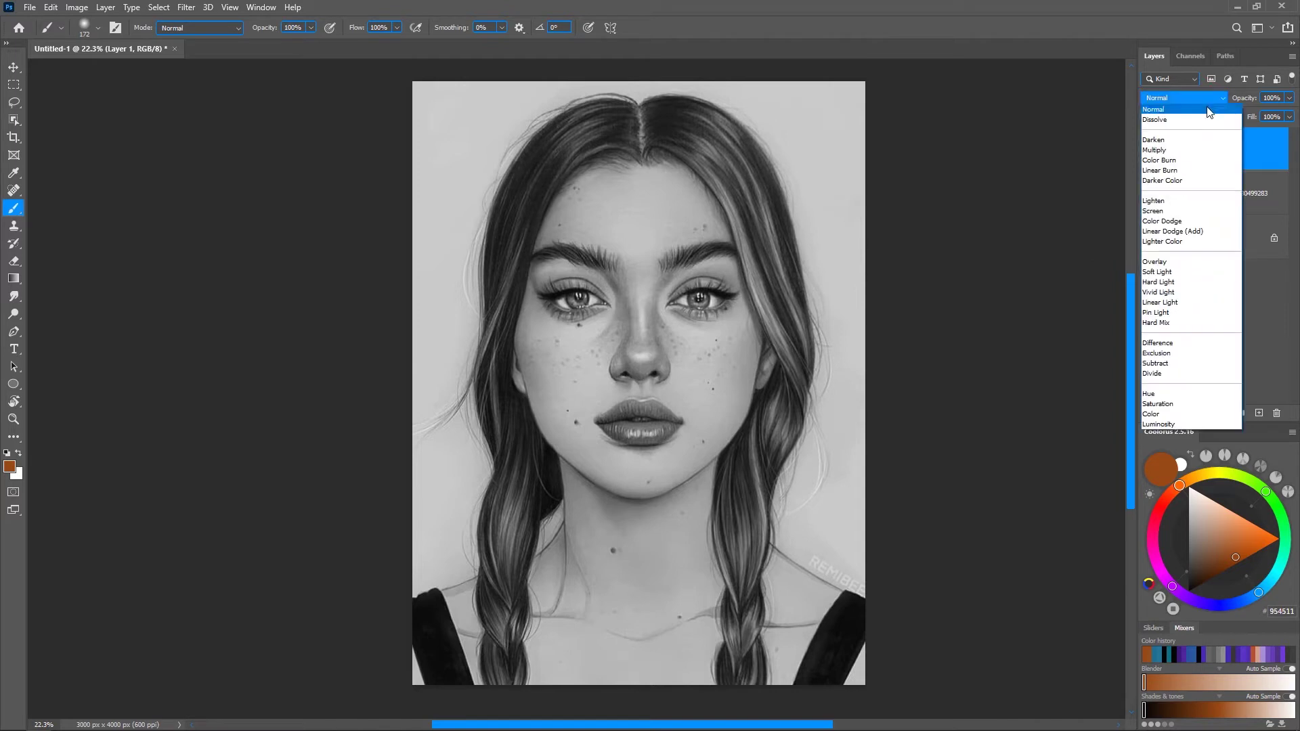
{"action": "left_click", "coordinate": [1164, 222]}
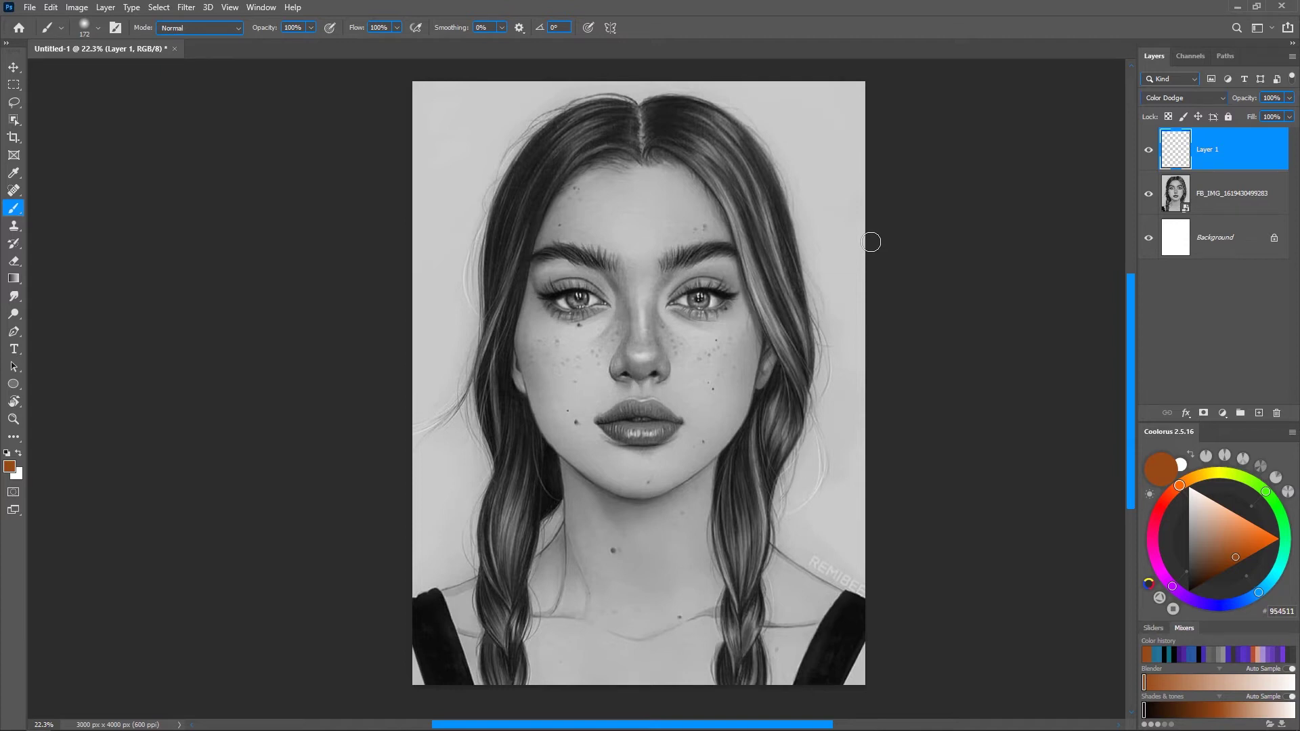
Try orange (954511) soft brush strokes over the hair on the portrait's left side, and undo them
{"action": "left_click_drag", "start_coordinate": [634, 385], "coordinate": [658, 392]}
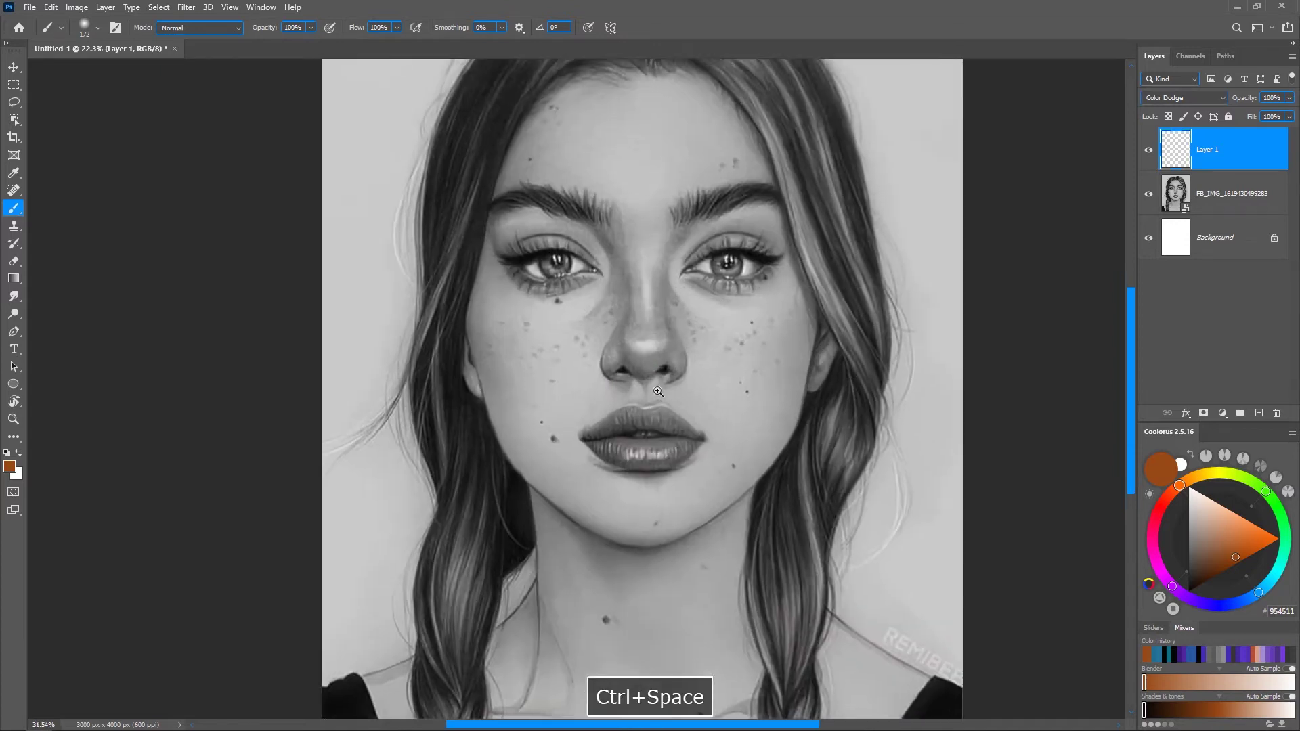
{"action": "mouse_move", "coordinate": [456, 287]}
{"action": "left_mouse_down"}
{"action": "mouse_move", "coordinate": [456, 325]}
{"action": "mouse_move", "coordinate": [467, 293]}
{"action": "mouse_move", "coordinate": [451, 343]}
{"action": "mouse_move", "coordinate": [491, 202]}
{"action": "mouse_move", "coordinate": [420, 452]}
{"action": "left_mouse_up"}
{"action": "mouse_move", "coordinate": [481, 233]}
{"action": "left_mouse_down"}
{"action": "mouse_move", "coordinate": [421, 464]}
{"action": "mouse_move", "coordinate": [502, 168]}
{"action": "mouse_move", "coordinate": [424, 487]}
{"action": "mouse_move", "coordinate": [495, 239]}
{"action": "left_mouse_up"}
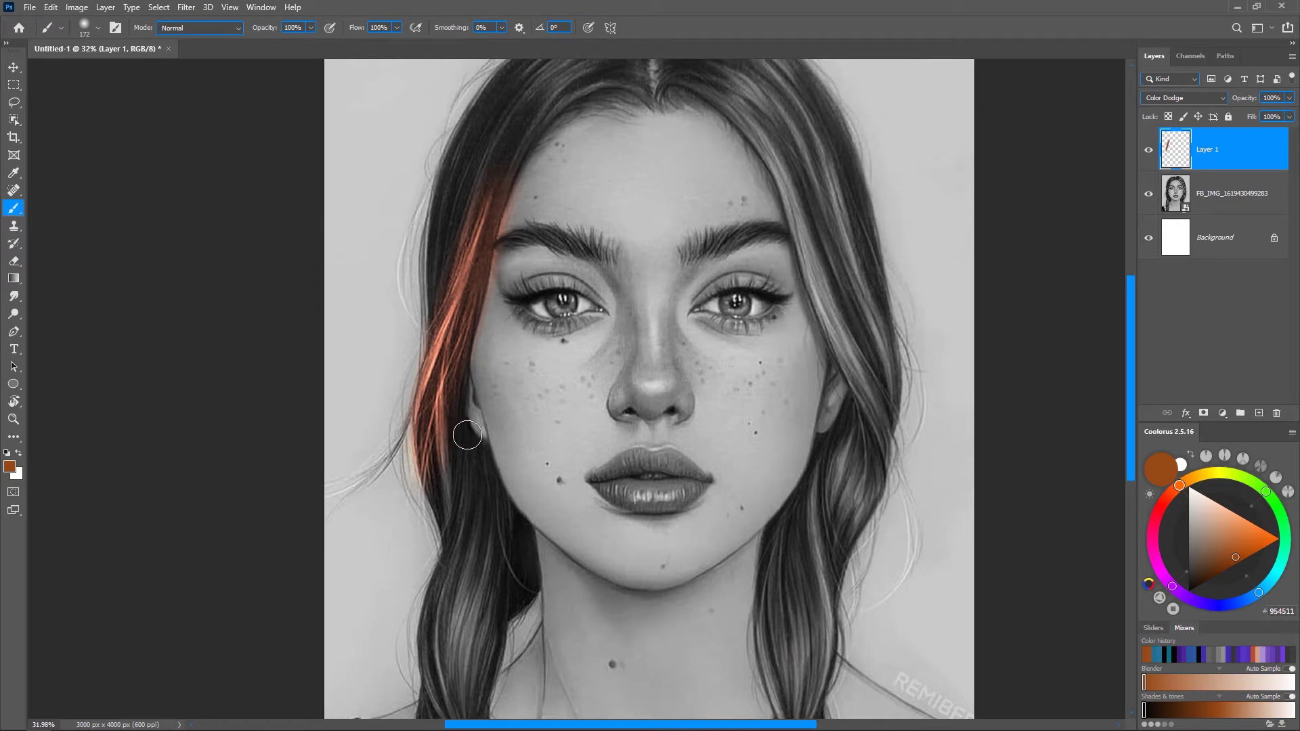
{"action": "key", "text": "ctrl+z"}
{"action": "key", "text": "ctrl+z"}
{"action": "key", "text": "ctrl+z"}
{"action": "key", "text": "ctrl+z"}
{"action": "key", "text": "ctrl+z"}
{"action": "key", "text": "ctrl+z"}
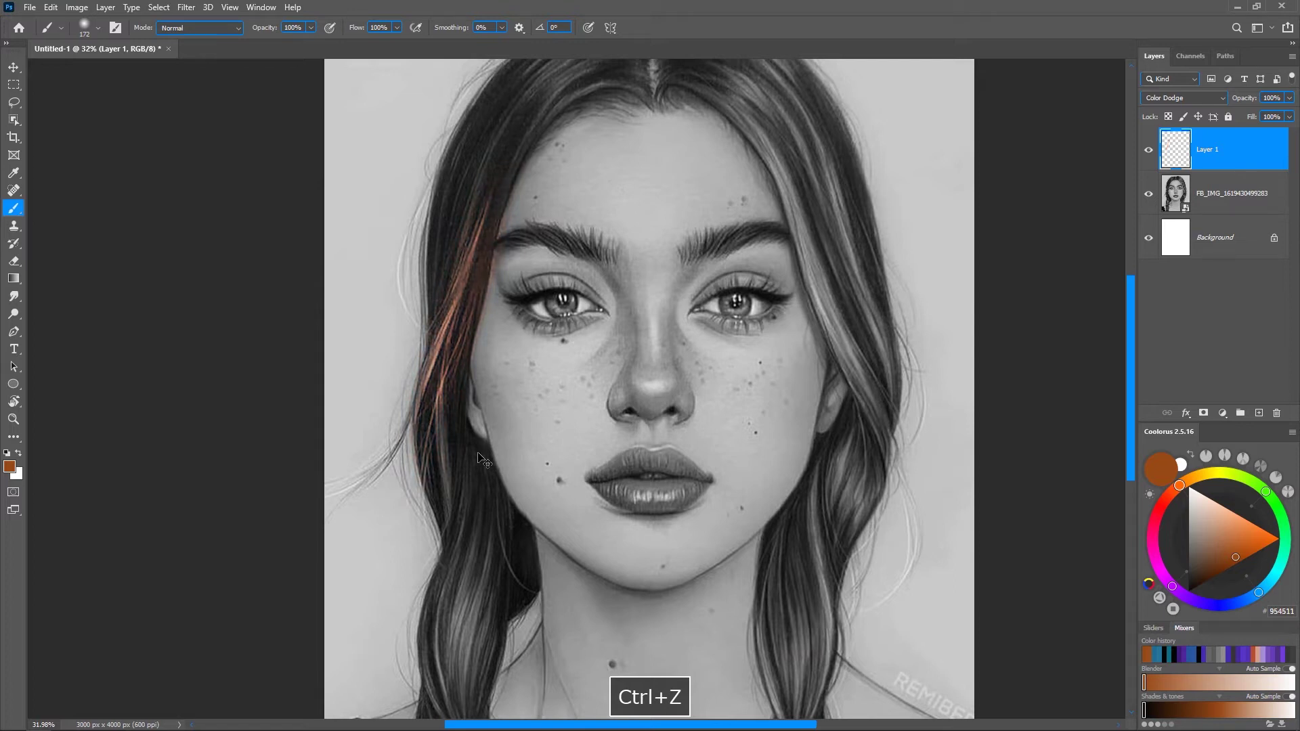
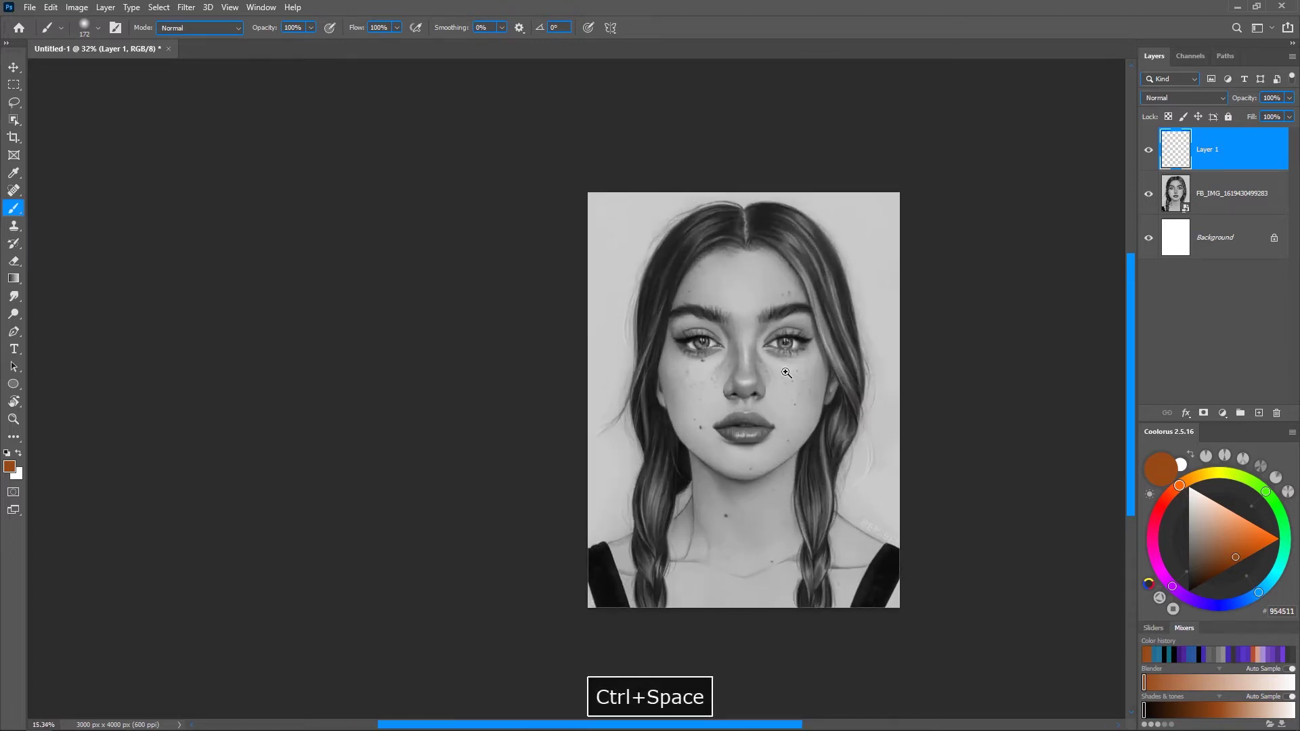
Switch the empty Layer 1 from Normal back to the Color Dodge blend mode
{"action": "left_click", "coordinate": [1211, 99]}
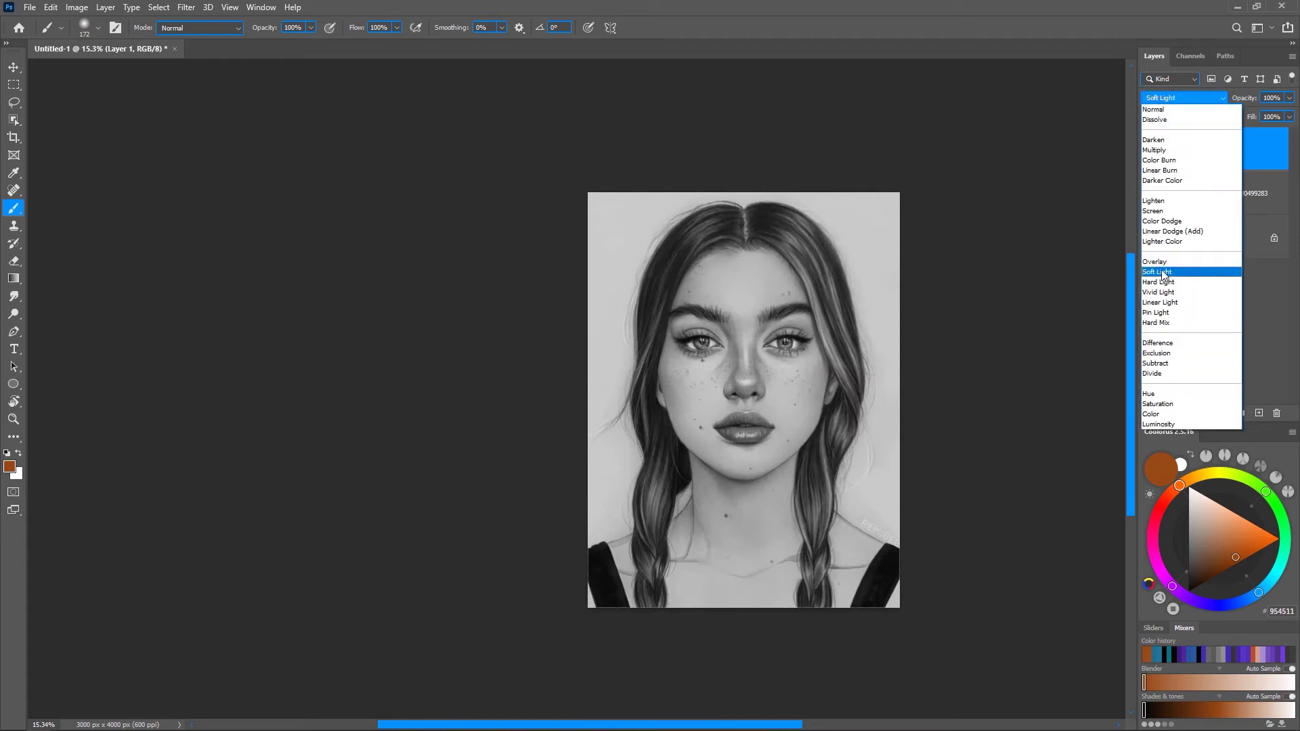
{"action": "left_click", "coordinate": [1171, 227]}
{"action": "key", "text": "space"}
{"action": "mouse_move", "coordinate": [844, 406]}
{"action": "left_mouse_down"}
{"action": "mouse_move", "coordinate": [663, 362]}
{"action": "mouse_move", "coordinate": [677, 238]}
{"action": "mouse_move", "coordinate": [672, 284]}
{"action": "left_mouse_up"}
{"action": "key", "text": "ctrl+space"}
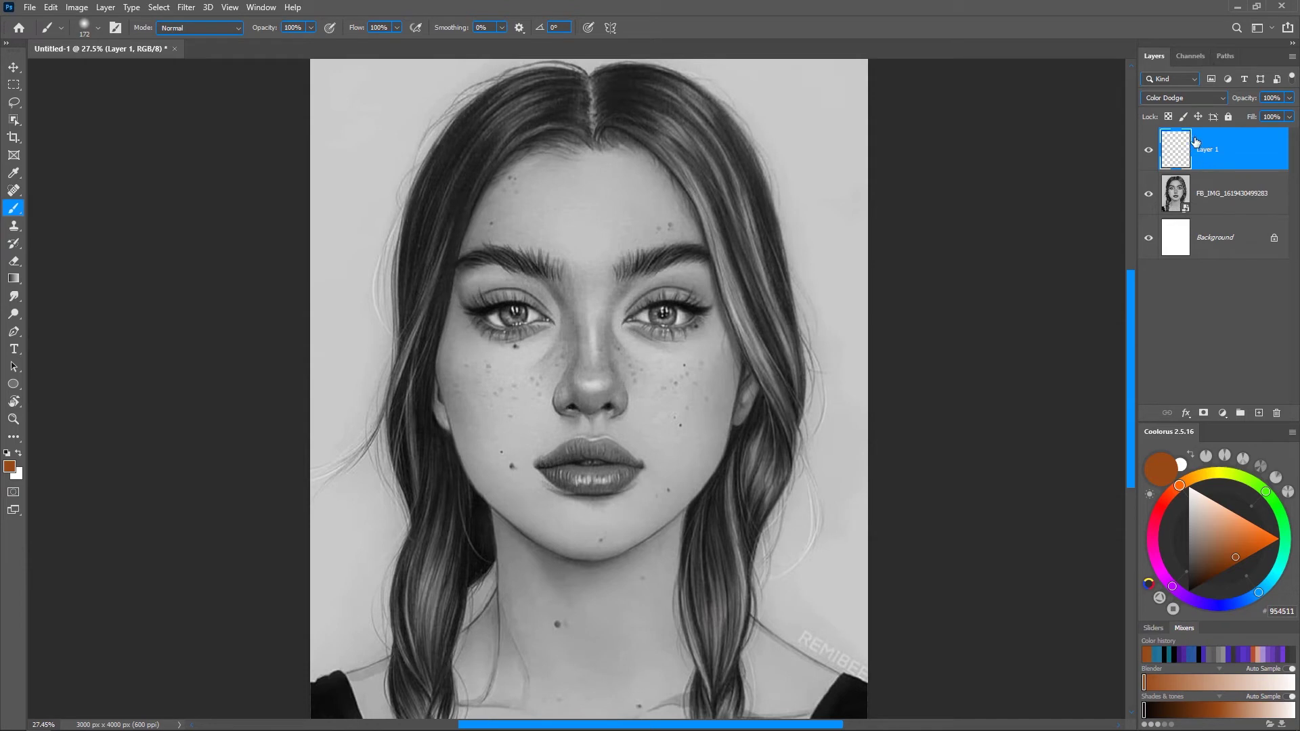
Change the foreground colour from orange to a medium blue, about 0F7FAB
{"action": "left_click_drag", "start_coordinate": [1261, 596], "coordinate": [1267, 594]}
{"action": "left_click", "coordinate": [1243, 554]}
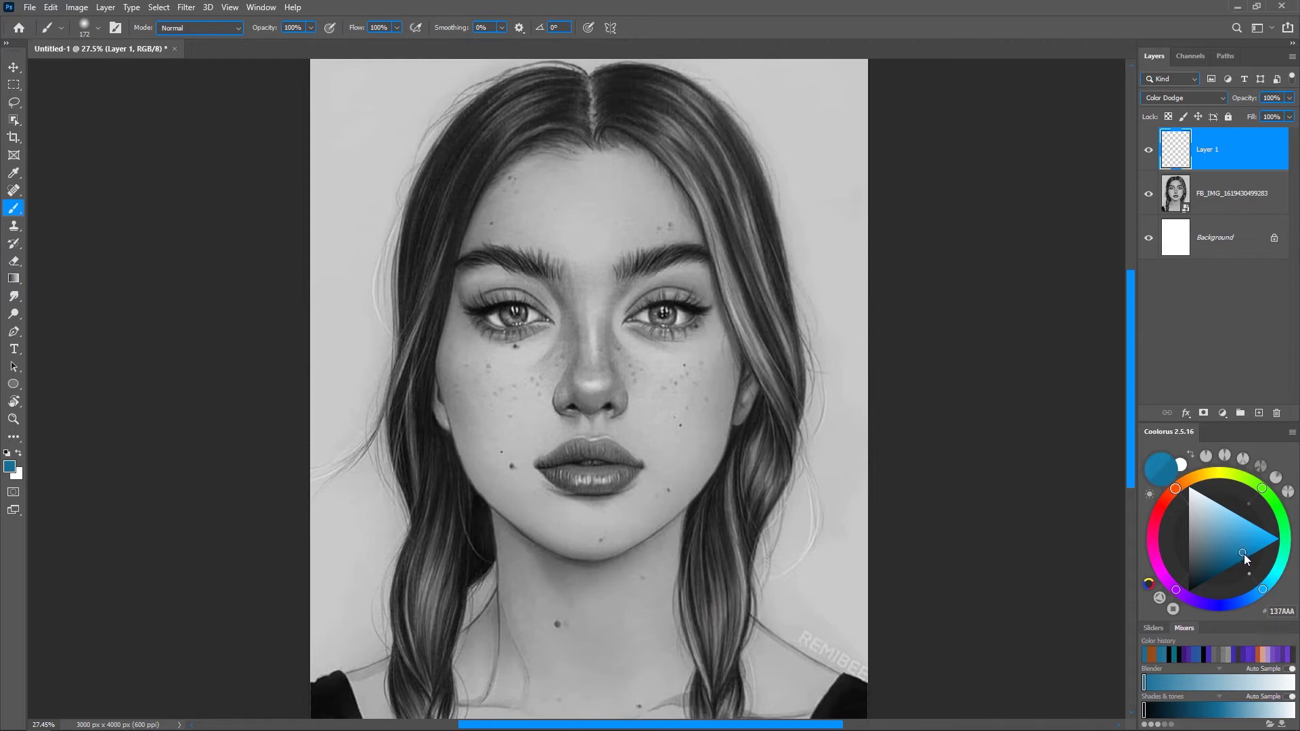
{"action": "left_click", "coordinate": [1260, 600]}
{"action": "left_click_drag", "start_coordinate": [1265, 594], "coordinate": [1268, 589]}
{"action": "left_click", "coordinate": [1245, 554]}
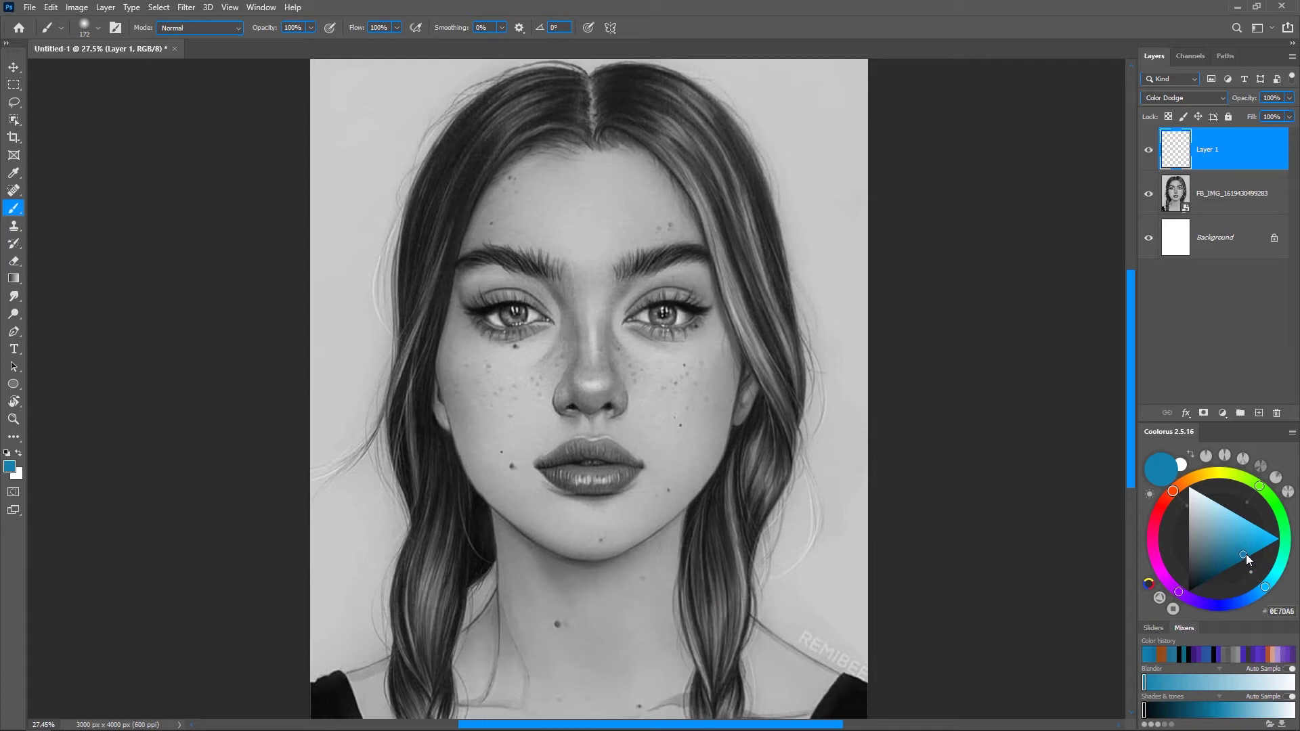
{"action": "key", "text": "ctrl+space"}
{"action": "mouse_move", "coordinate": [677, 435]}
{"action": "left_mouse_down"}
{"action": "mouse_move", "coordinate": [610, 435]}
{"action": "mouse_move", "coordinate": [687, 436]}
{"action": "left_mouse_up"}
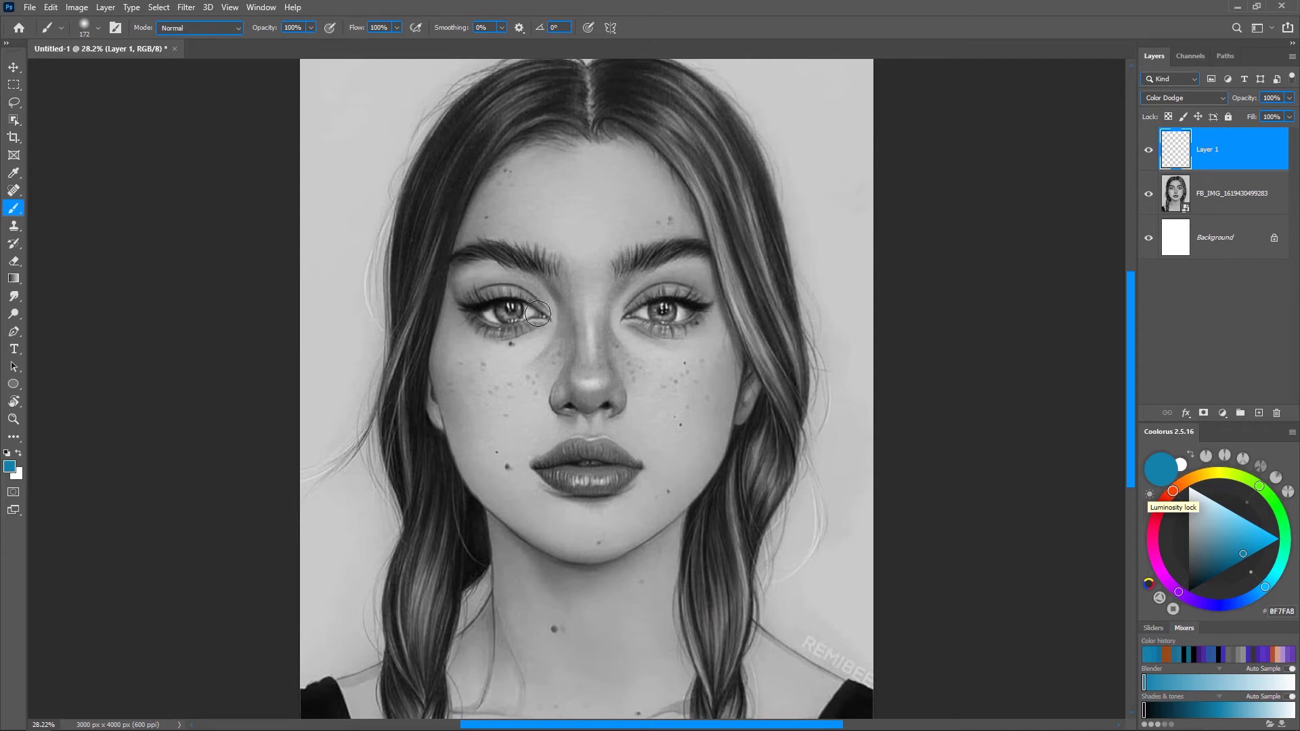
{"action": "key", "text": "ctrl+space"}
{"action": "mouse_move", "coordinate": [730, 383]}
{"action": "left_mouse_down"}
{"action": "mouse_move", "coordinate": [644, 385]}
{"action": "mouse_move", "coordinate": [696, 375]}
{"action": "left_mouse_up"}
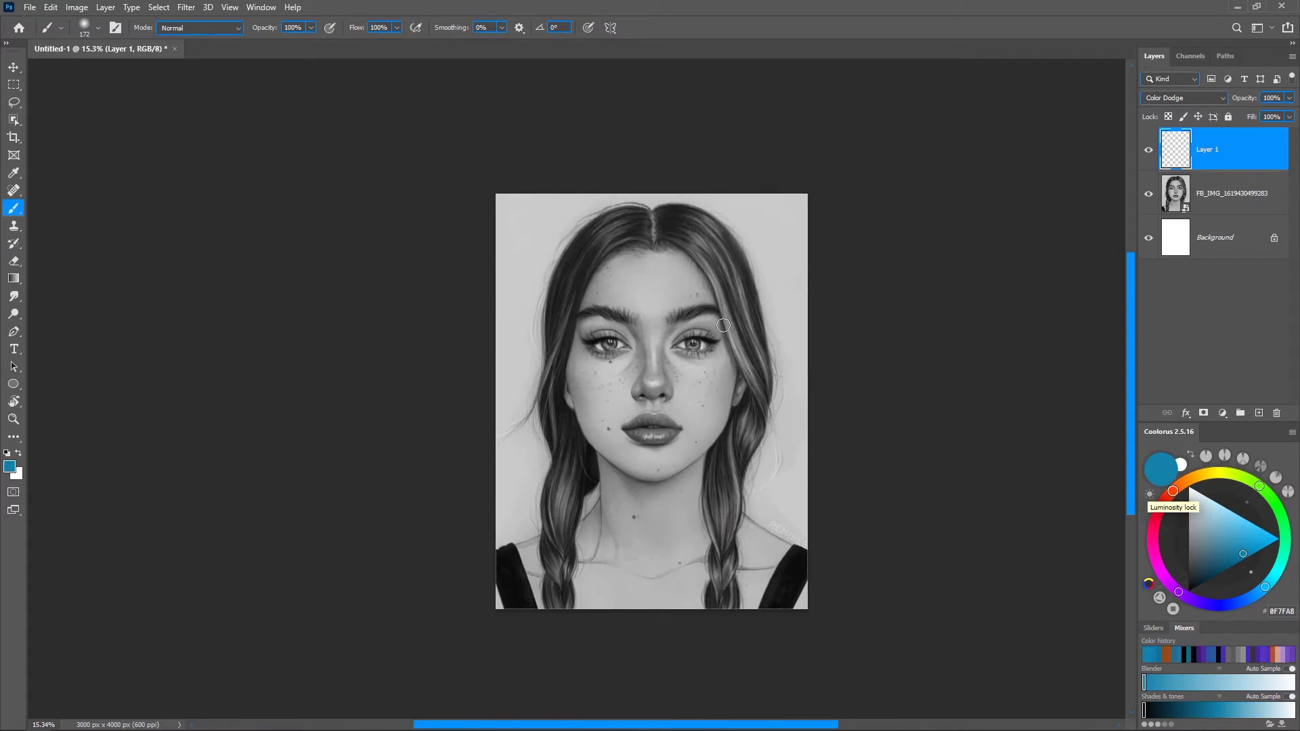
{"action": "key", "text": "ctrl+space"}
{"action": "left_click_drag", "start_coordinate": [671, 406], "coordinate": [671, 404]}
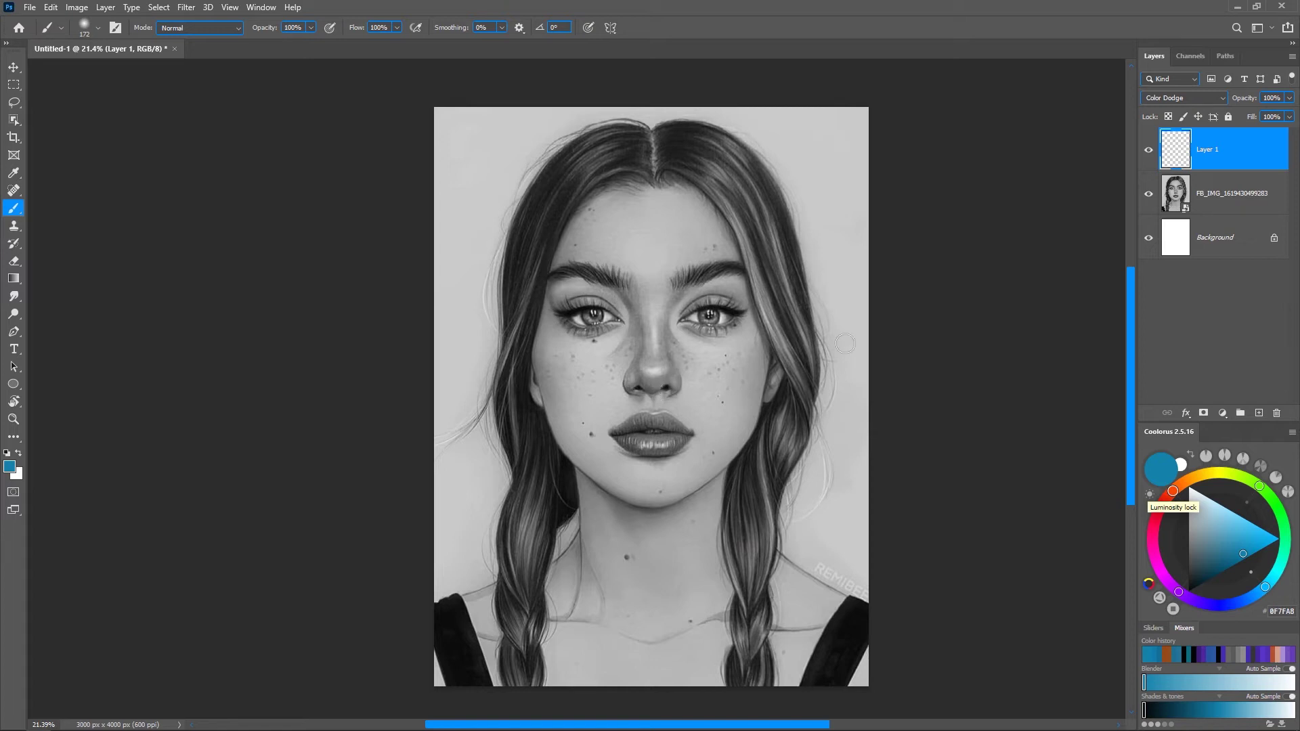
{"action": "left_click", "coordinate": [691, 369], "text": "ctrl"}
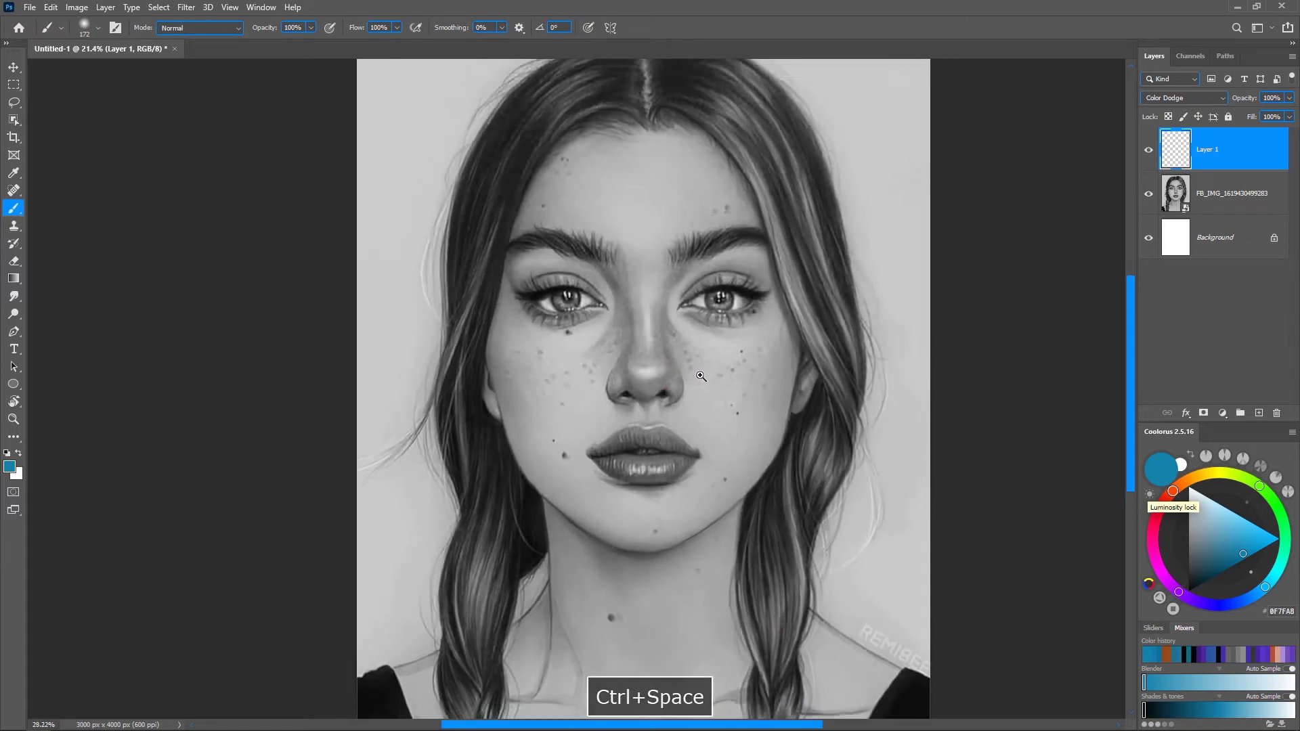
{"action": "left_click", "coordinate": [701, 376], "text": "ctrl"}
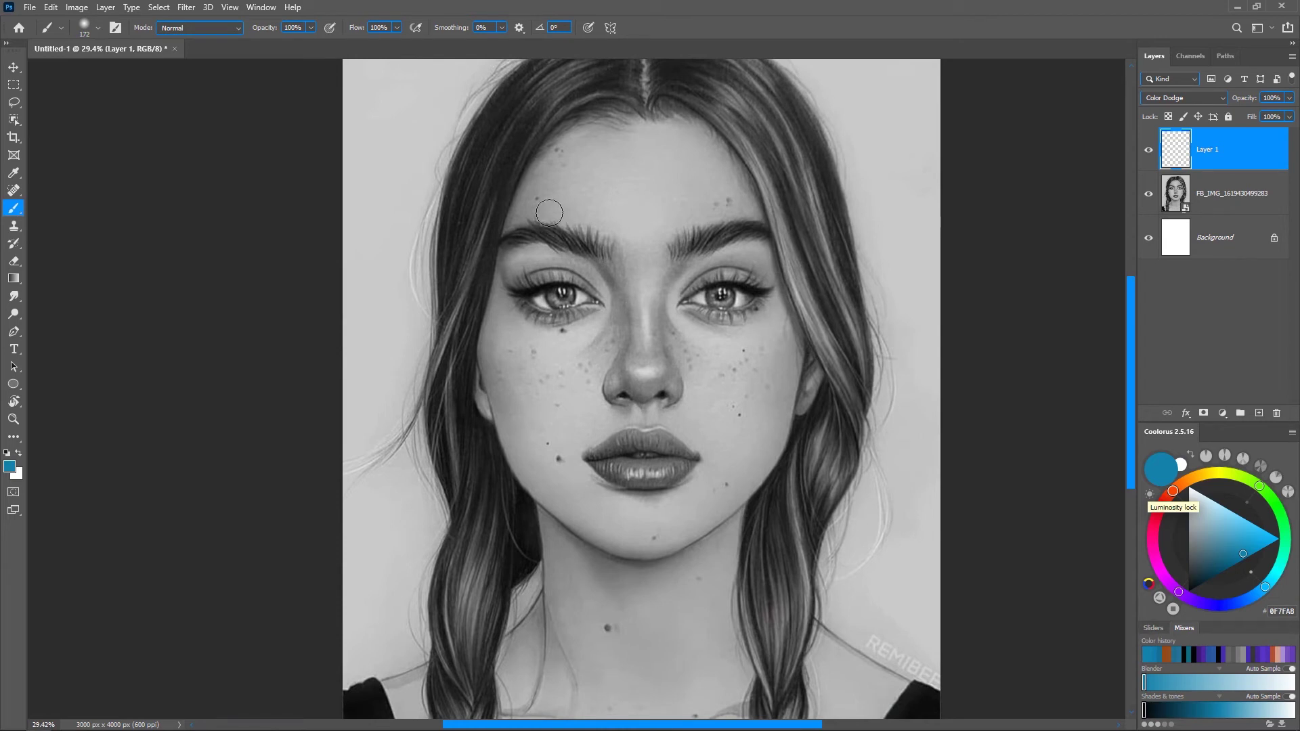
Check the soft round brush settings and try blue strokes at the inner corner of the portrait's left-side eye, undoing each
{"action": "right_click", "coordinate": [617, 202]}
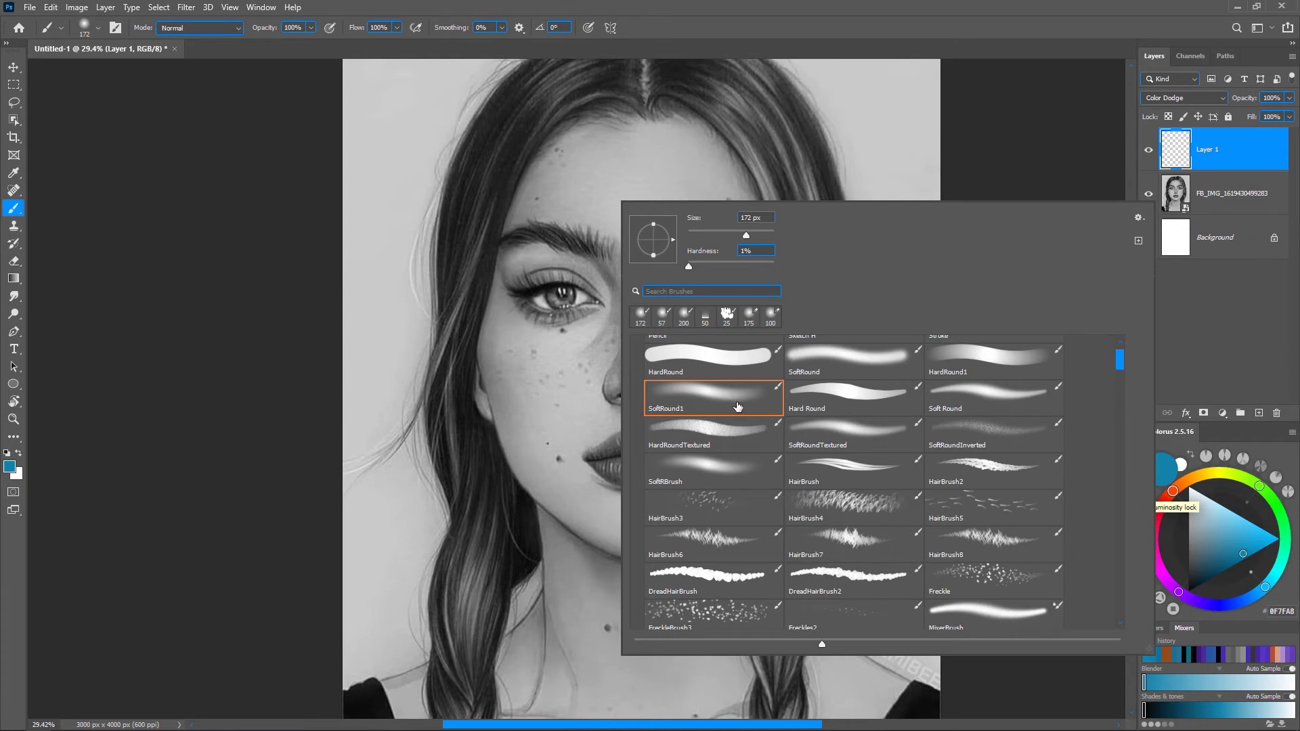
{"action": "left_click", "coordinate": [822, 28]}
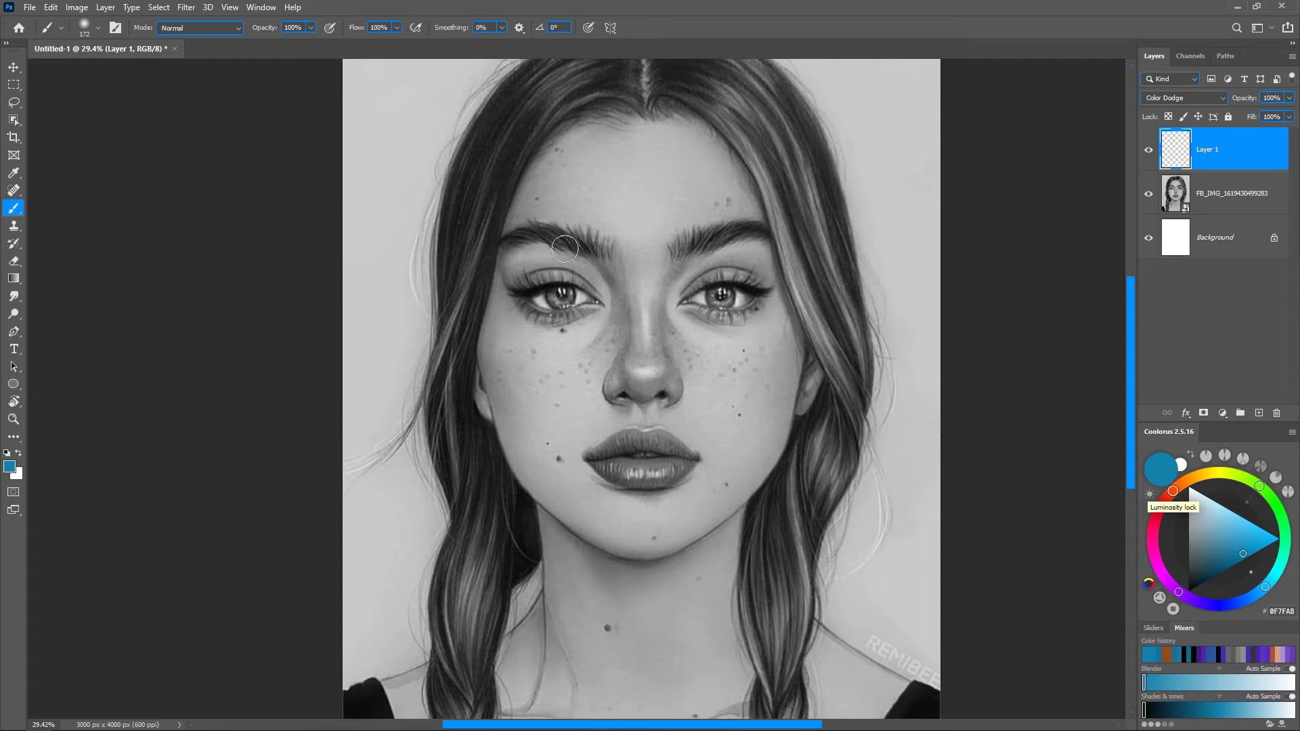
{"action": "mouse_move", "coordinate": [566, 256]}
{"action": "left_mouse_down"}
{"action": "mouse_move", "coordinate": [614, 299]}
{"action": "mouse_move", "coordinate": [573, 258]}
{"action": "mouse_move", "coordinate": [608, 298]}
{"action": "mouse_move", "coordinate": [592, 265]}
{"action": "mouse_move", "coordinate": [609, 295]}
{"action": "left_mouse_up"}
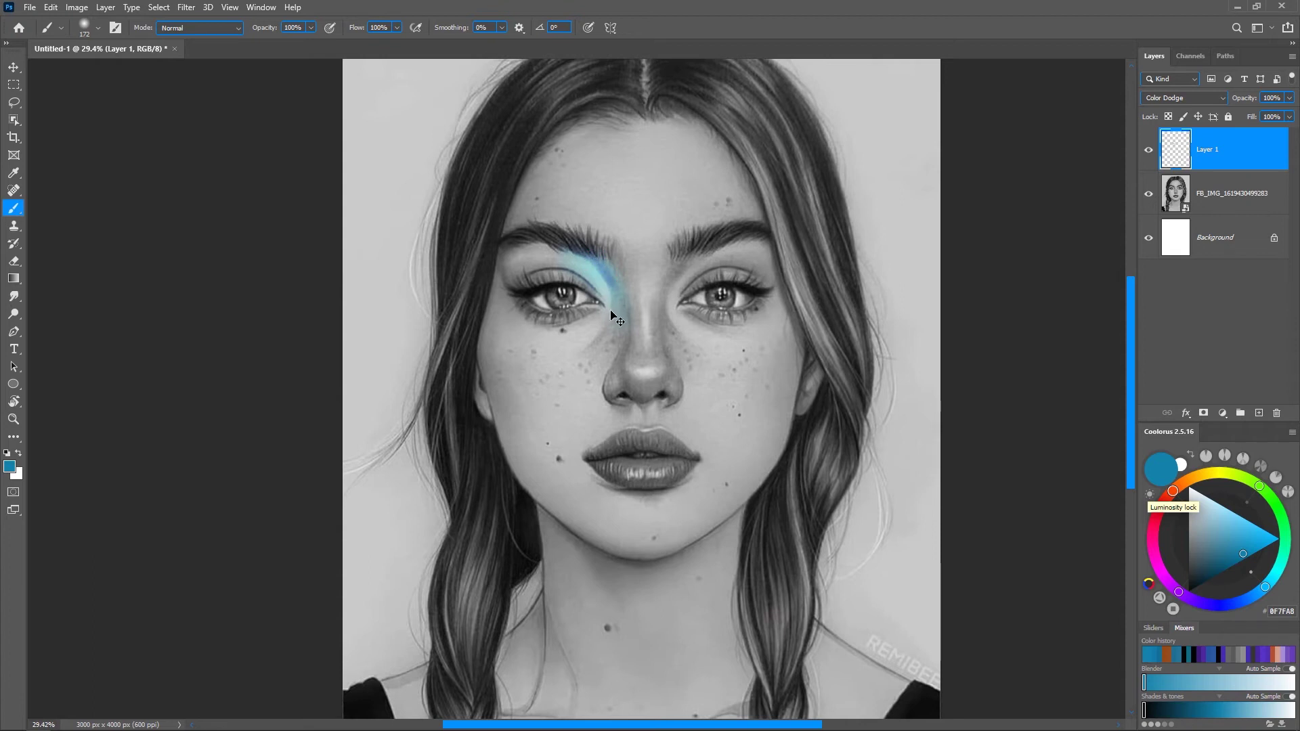
{"action": "key", "text": "ctrl+z"}
{"action": "mouse_move", "coordinate": [570, 251]}
{"action": "left_mouse_down"}
{"action": "mouse_move", "coordinate": [619, 317]}
{"action": "mouse_move", "coordinate": [618, 284]}
{"action": "left_mouse_up"}
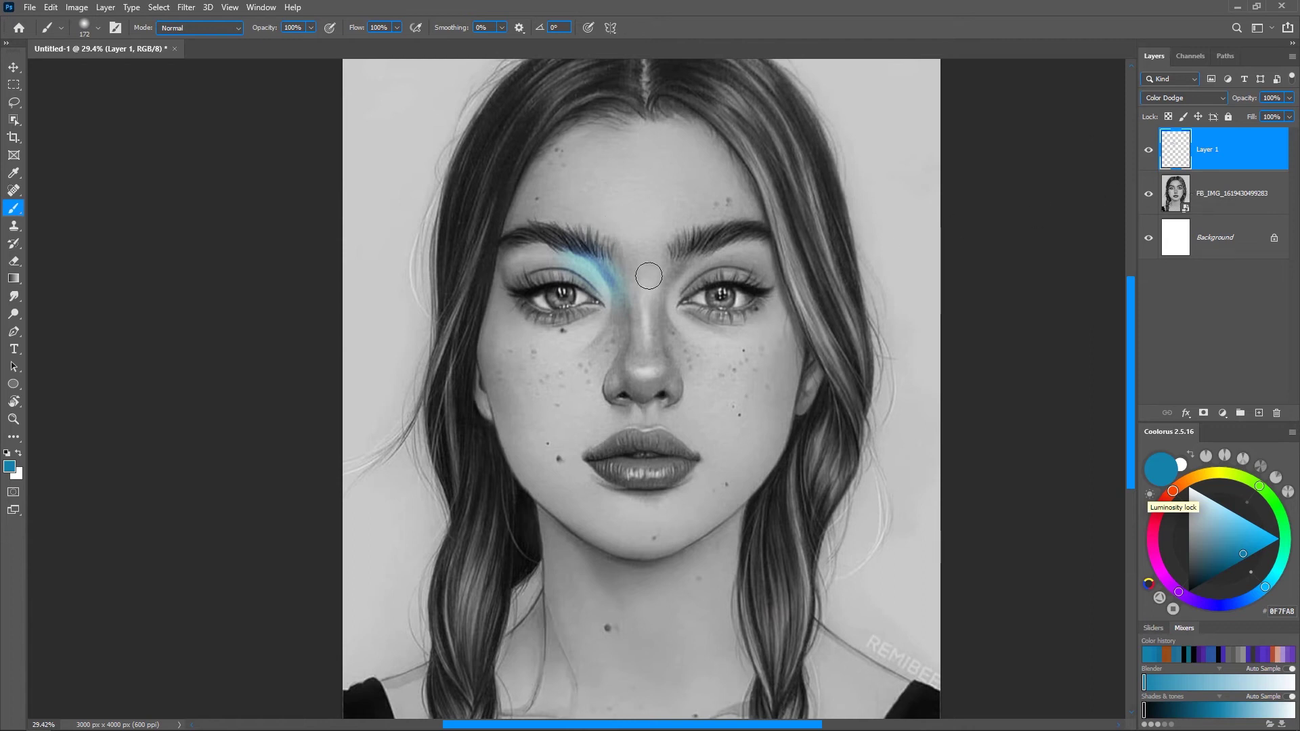
{"action": "key", "text": "ctrl+z"}
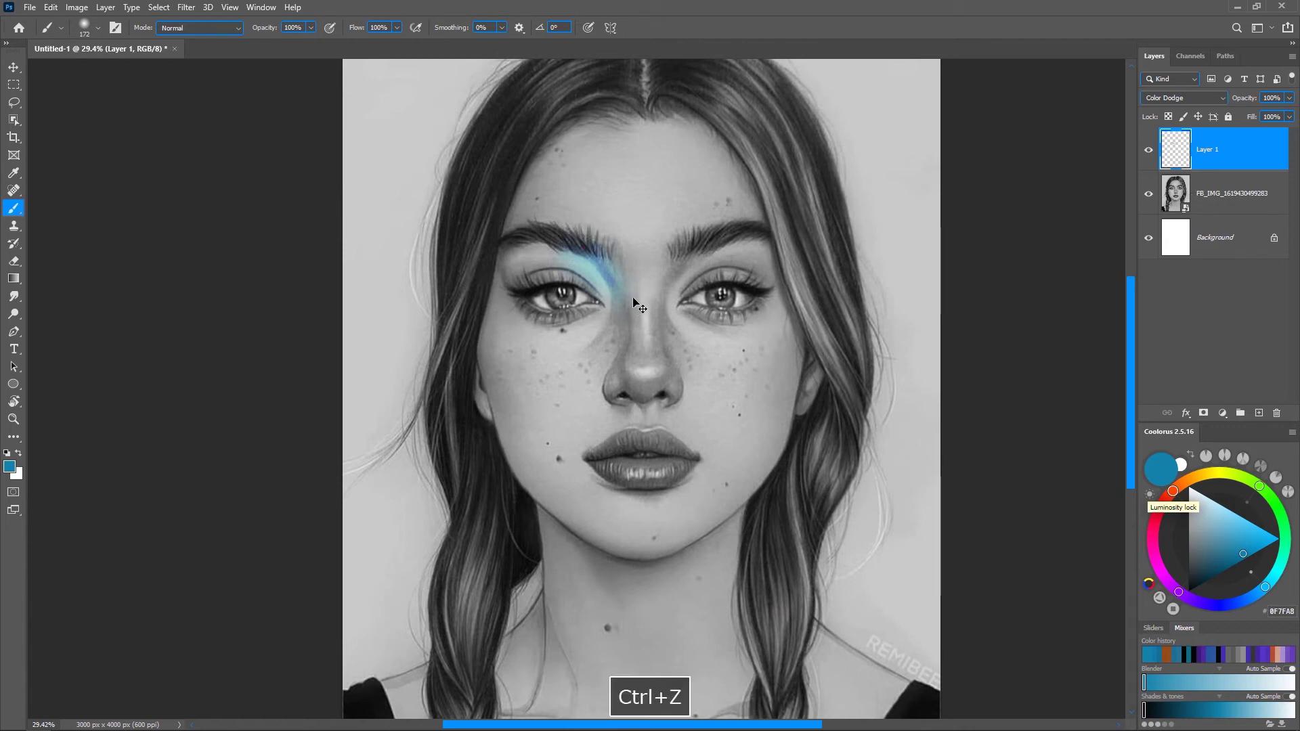
Try a very light blue (A9E8FF) stroke from the left-side inner eye corner down the nose, and undo it
{"action": "left_click_drag", "start_coordinate": [1222, 538], "coordinate": [1221, 502]}
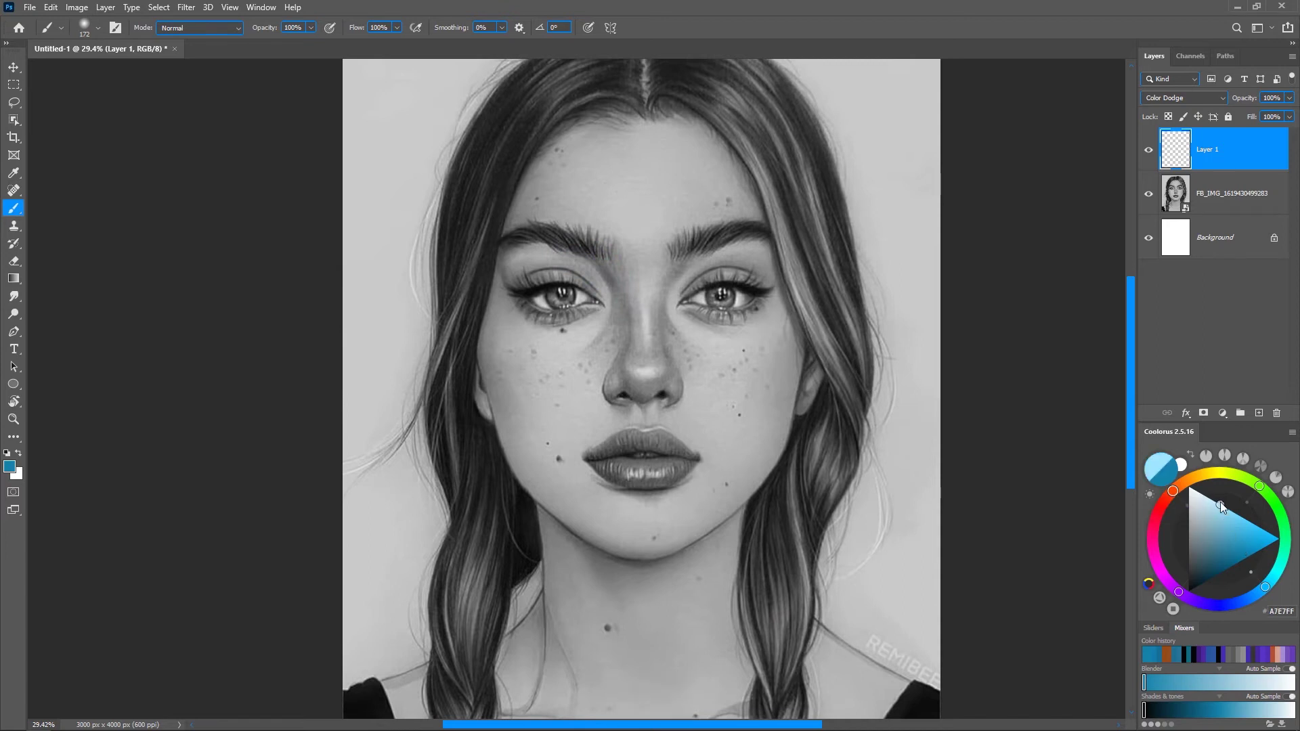
{"action": "left_click_drag", "start_coordinate": [586, 245], "coordinate": [626, 391]}
{"action": "key", "text": "ctrl+z"}
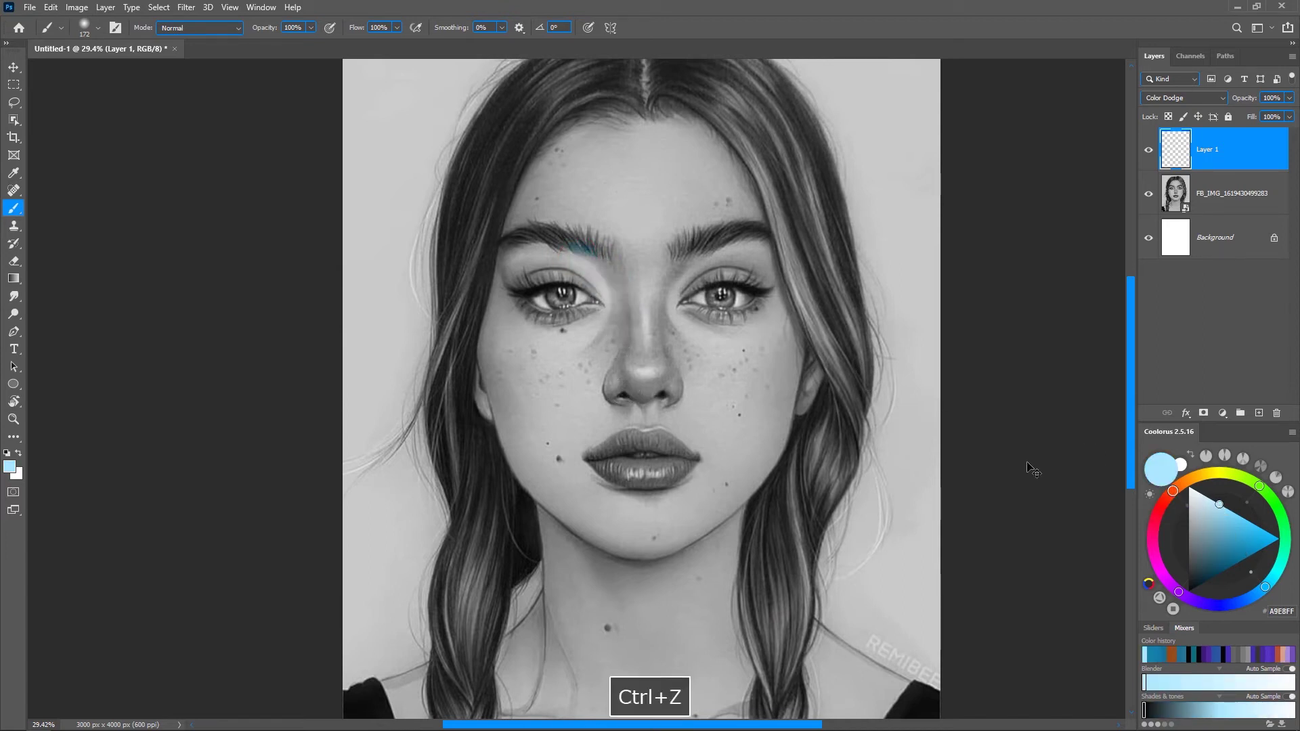
Try building a glow at the left-side inner eye corner with dark blue 136786, then smaller strokes in 329AC0 and 94E2FF
{"action": "left_click_drag", "start_coordinate": [1229, 517], "coordinate": [1230, 560]}
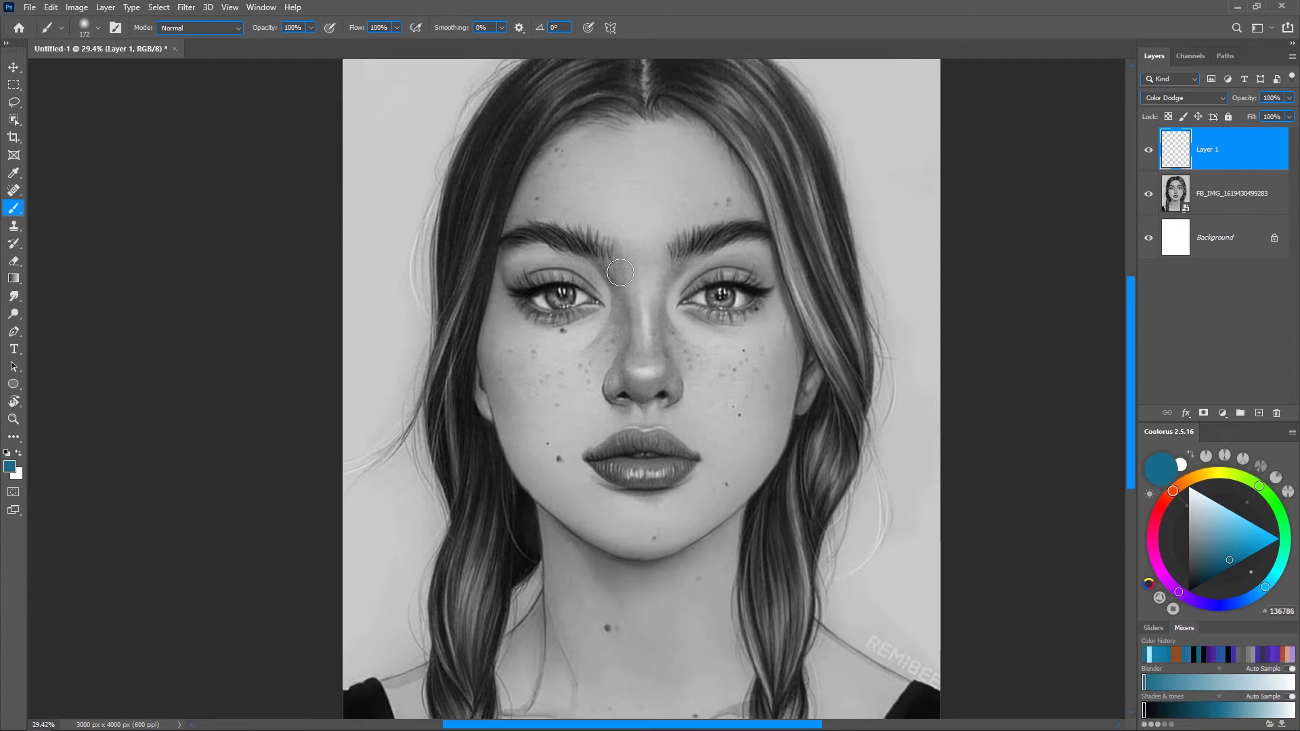
{"action": "left_click_drag", "start_coordinate": [575, 258], "coordinate": [622, 339]}
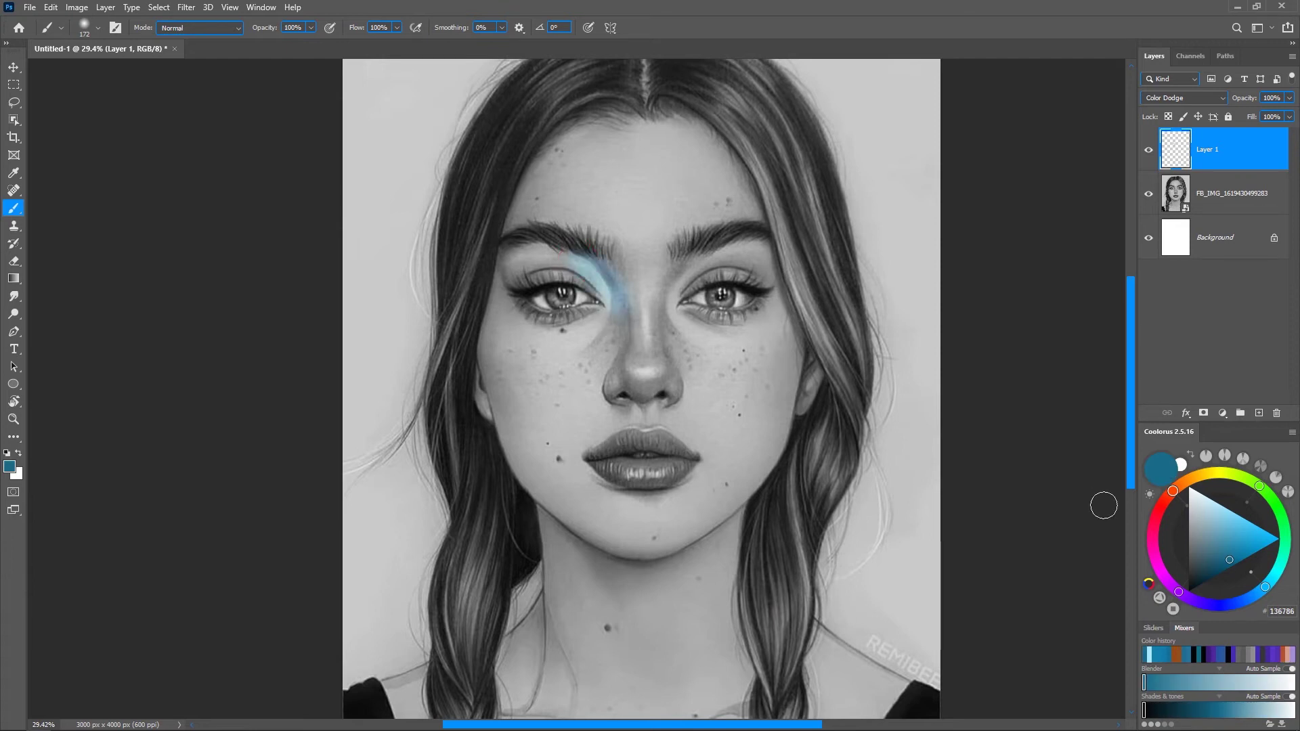
{"action": "left_click_drag", "start_coordinate": [1231, 564], "coordinate": [1241, 542]}
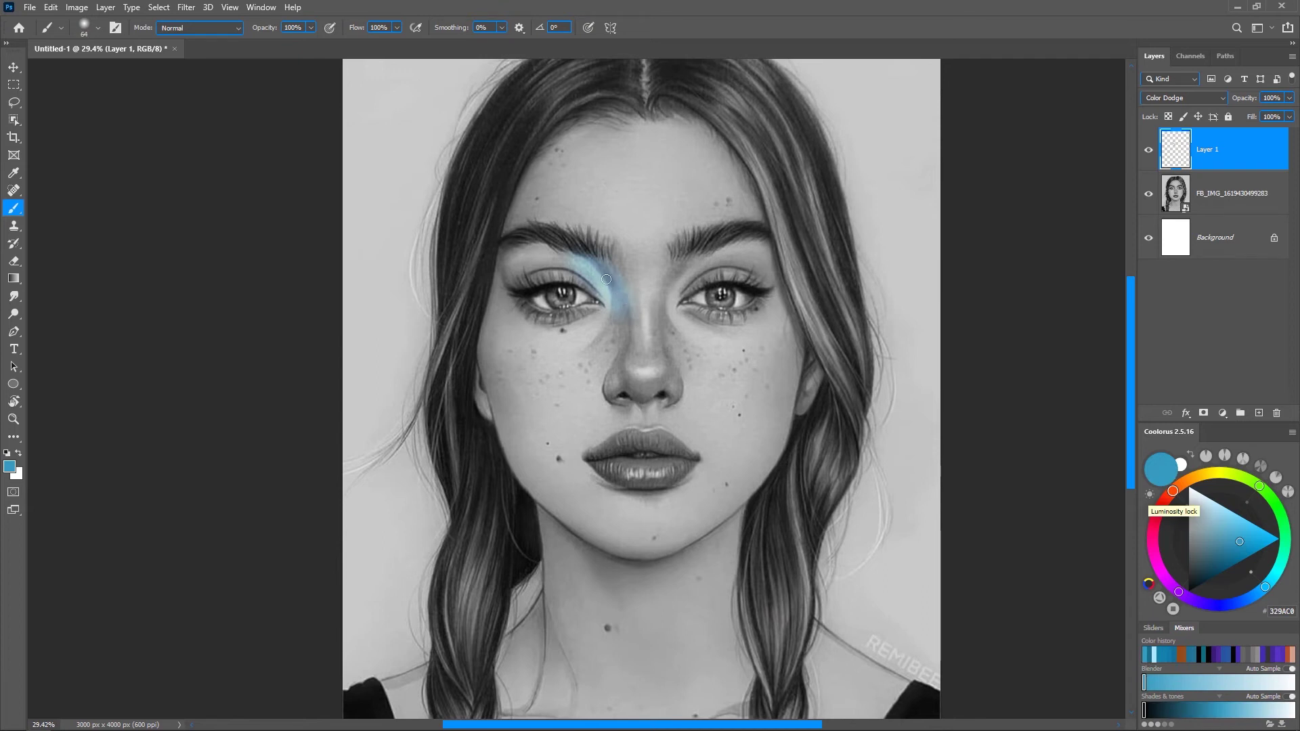
{"action": "mouse_move", "coordinate": [594, 272]}
{"action": "left_mouse_down"}
{"action": "mouse_move", "coordinate": [610, 291]}
{"action": "mouse_move", "coordinate": [599, 271]}
{"action": "left_mouse_up"}
{"action": "left_click_drag", "start_coordinate": [1240, 542], "coordinate": [1227, 508]}
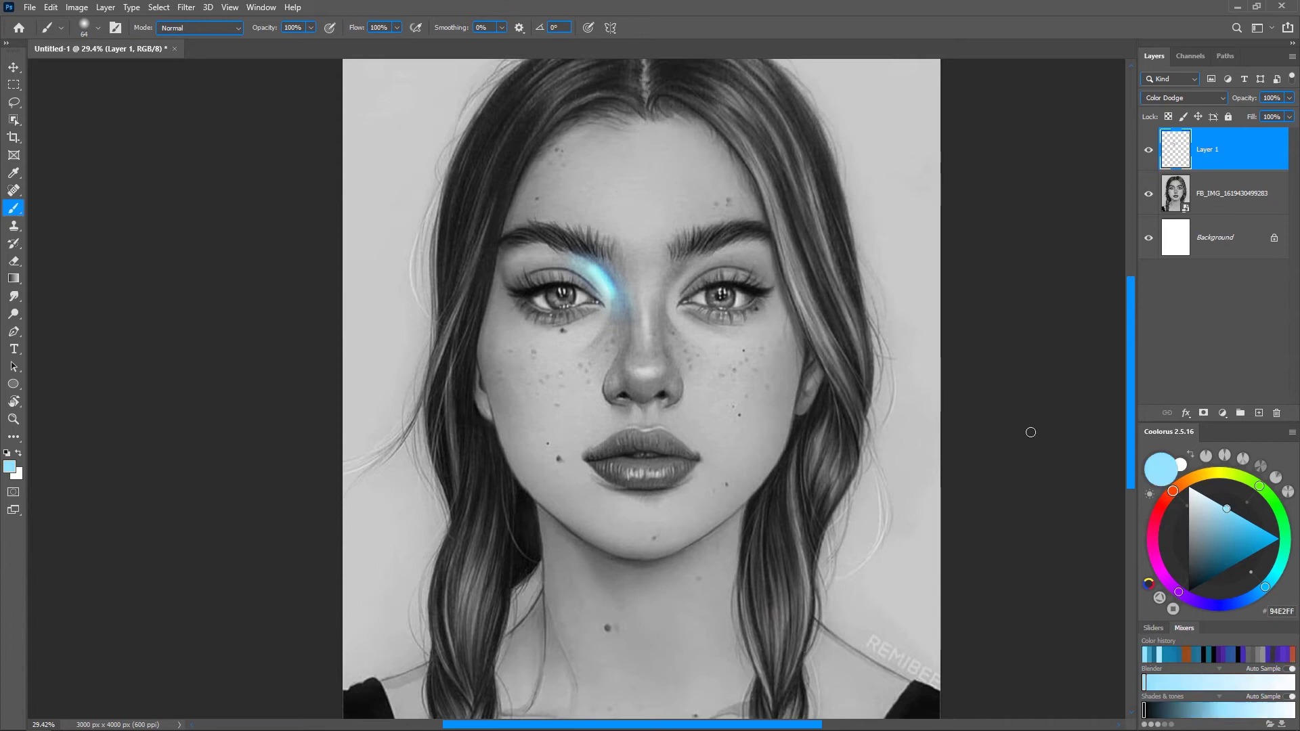
{"action": "mouse_move", "coordinate": [595, 269]}
{"action": "left_mouse_down"}
{"action": "mouse_move", "coordinate": [607, 288]}
{"action": "mouse_move", "coordinate": [602, 276]}
{"action": "left_mouse_up"}
Undo all the layered blue glow strokes at the left-side inner eye corner
{"action": "key", "text": "ctrl+z"}
{"action": "key", "text": "ctrl+z"}
{"action": "key", "text": "ctrl+z"}
{"action": "key", "text": "ctrl+z"}
{"action": "key", "text": "ctrl+z"}
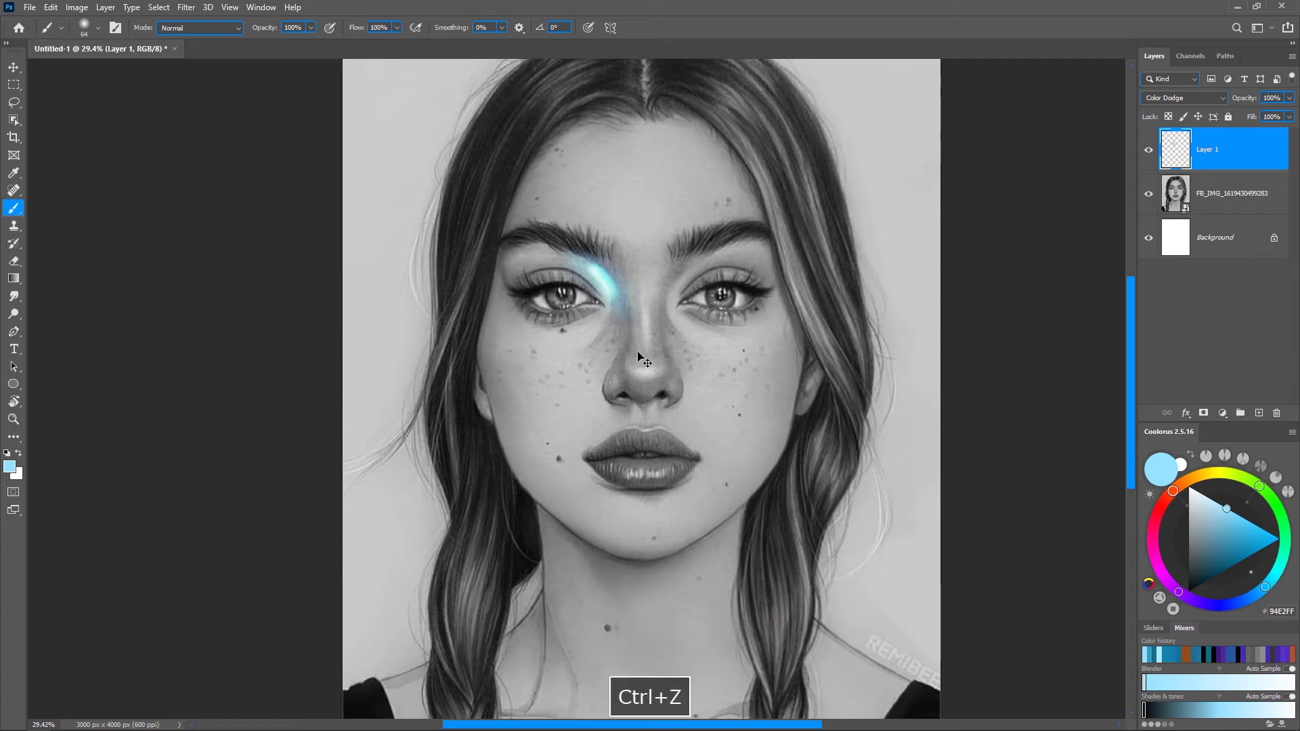
{"action": "key", "text": "ctrl+z"}
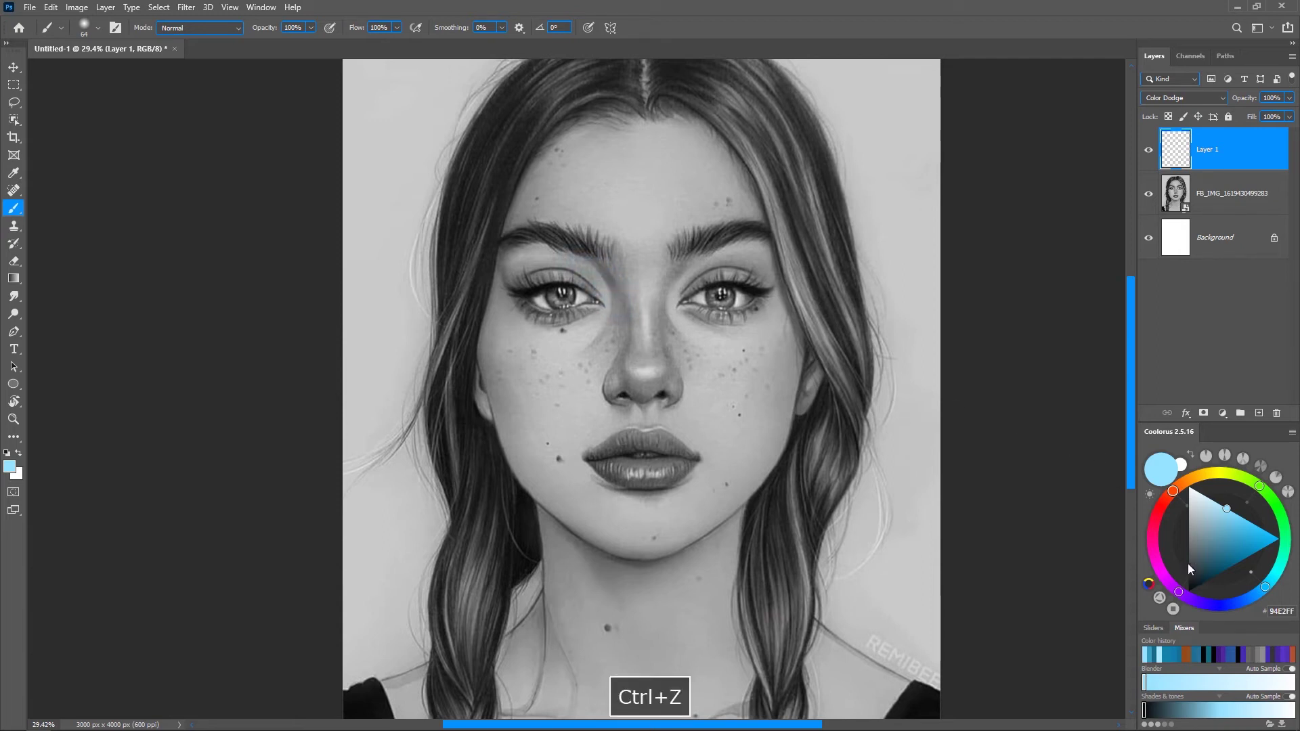
Using dark blue 136A89, paint soft glows at the inner corners of both eyes and over the nose tip and nostril
{"action": "left_click", "coordinate": [1231, 561]}
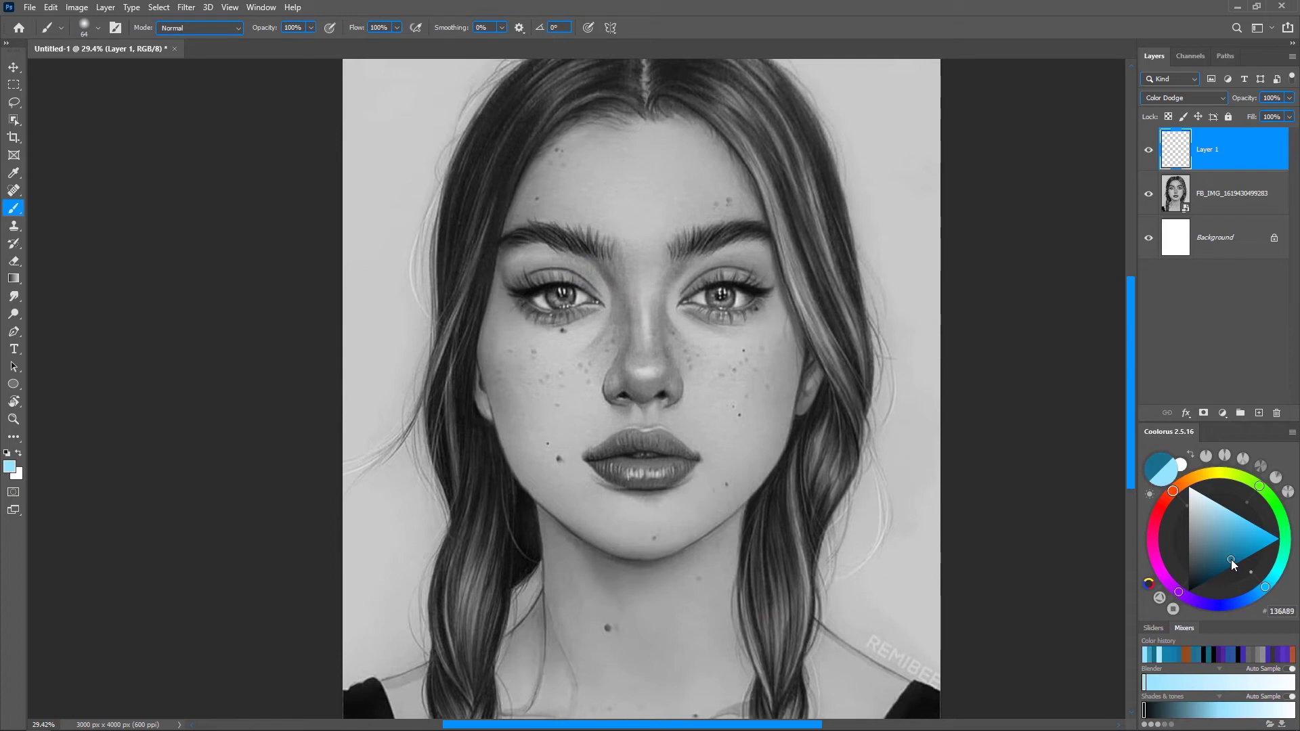
{"action": "mouse_move", "coordinate": [581, 275]}
{"action": "left_mouse_down"}
{"action": "mouse_move", "coordinate": [612, 299]}
{"action": "mouse_move", "coordinate": [569, 257]}
{"action": "mouse_move", "coordinate": [609, 306]}
{"action": "mouse_move", "coordinate": [595, 266]}
{"action": "mouse_move", "coordinate": [618, 303]}
{"action": "mouse_move", "coordinate": [559, 250]}
{"action": "mouse_move", "coordinate": [610, 297]}
{"action": "mouse_move", "coordinate": [700, 258]}
{"action": "mouse_move", "coordinate": [668, 290]}
{"action": "mouse_move", "coordinate": [675, 275]}
{"action": "mouse_move", "coordinate": [730, 259]}
{"action": "mouse_move", "coordinate": [679, 278]}
{"action": "mouse_move", "coordinate": [726, 257]}
{"action": "mouse_move", "coordinate": [695, 264]}
{"action": "mouse_move", "coordinate": [670, 303]}
{"action": "mouse_move", "coordinate": [706, 254]}
{"action": "mouse_move", "coordinate": [680, 271]}
{"action": "mouse_move", "coordinate": [719, 258]}
{"action": "mouse_move", "coordinate": [704, 252]}
{"action": "mouse_move", "coordinate": [674, 284]}
{"action": "left_mouse_up"}
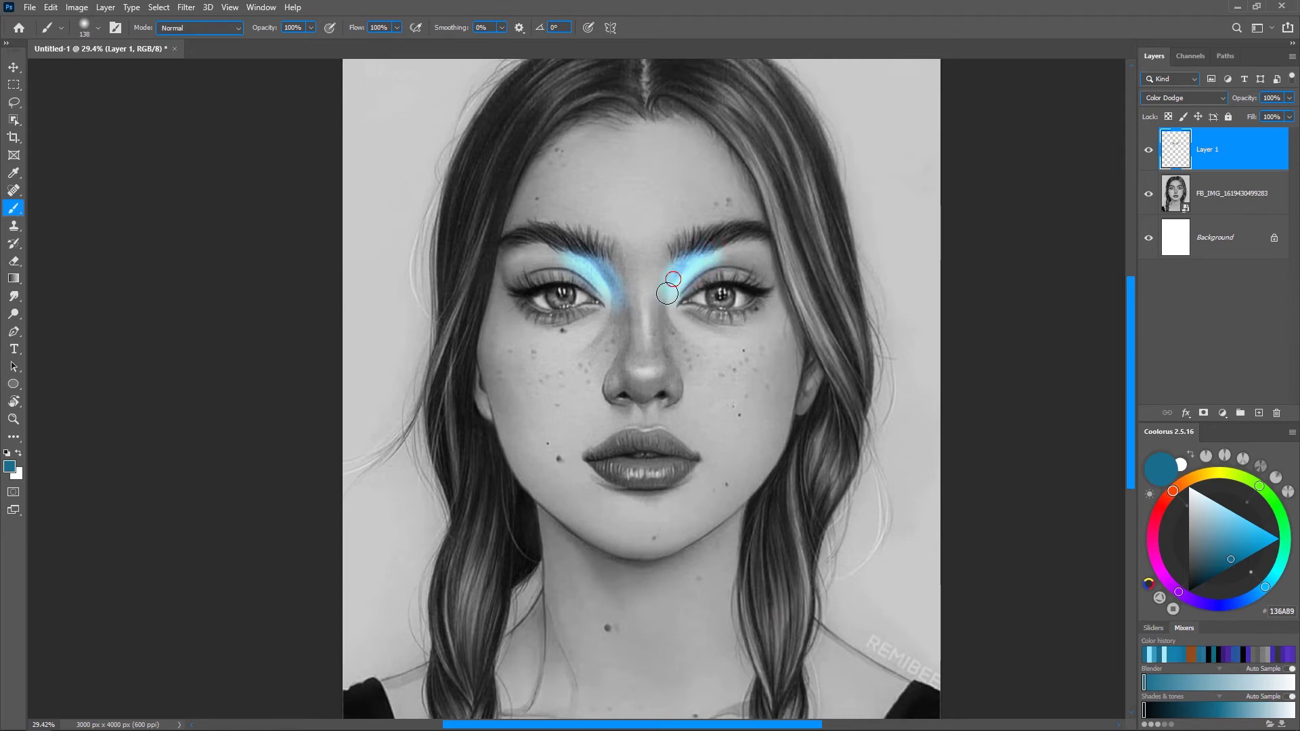
{"action": "left_click_drag", "start_coordinate": [692, 417], "coordinate": [681, 398]}
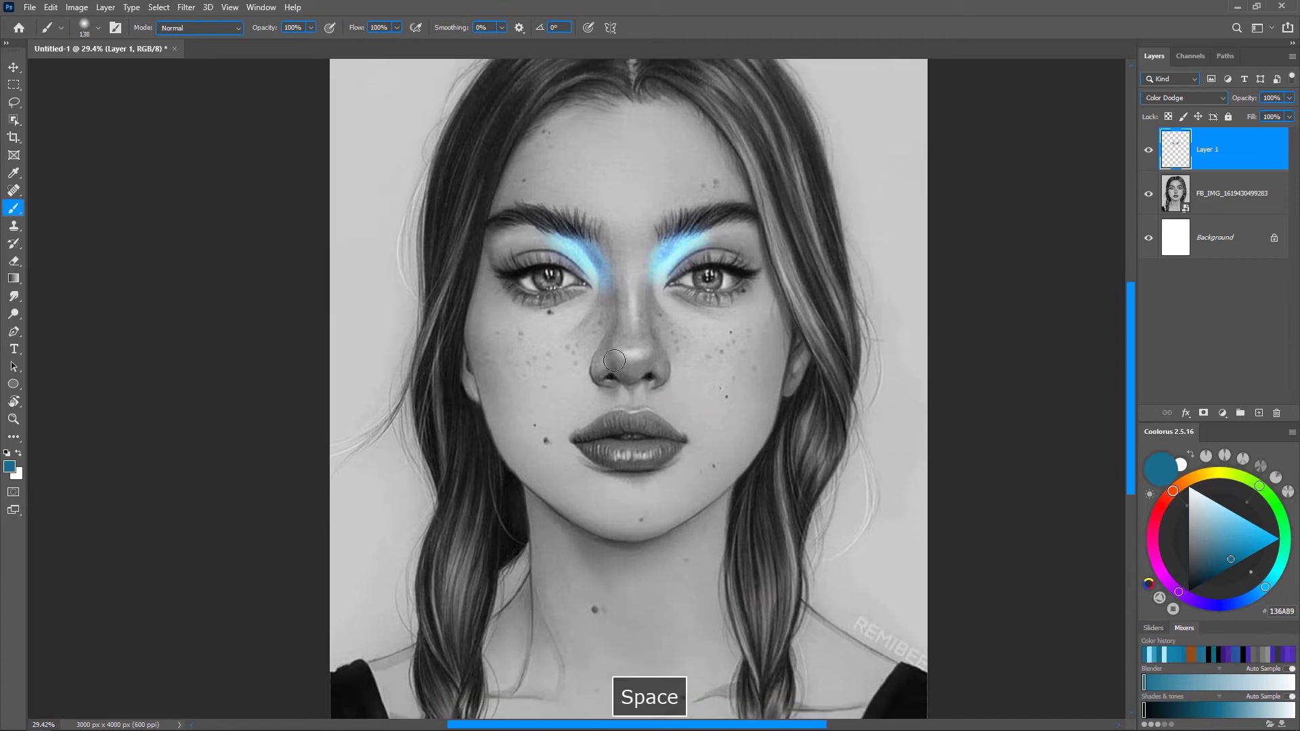
{"action": "mouse_move", "coordinate": [619, 351]}
{"action": "left_mouse_down"}
{"action": "mouse_move", "coordinate": [636, 351]}
{"action": "mouse_move", "coordinate": [630, 368]}
{"action": "mouse_move", "coordinate": [613, 352]}
{"action": "mouse_move", "coordinate": [651, 362]}
{"action": "mouse_move", "coordinate": [631, 344]}
{"action": "mouse_move", "coordinate": [647, 351]}
{"action": "mouse_move", "coordinate": [612, 360]}
{"action": "mouse_move", "coordinate": [615, 373]}
{"action": "mouse_move", "coordinate": [600, 356]}
{"action": "mouse_move", "coordinate": [598, 382]}
{"action": "mouse_move", "coordinate": [608, 347]}
{"action": "mouse_move", "coordinate": [599, 383]}
{"action": "left_mouse_up"}
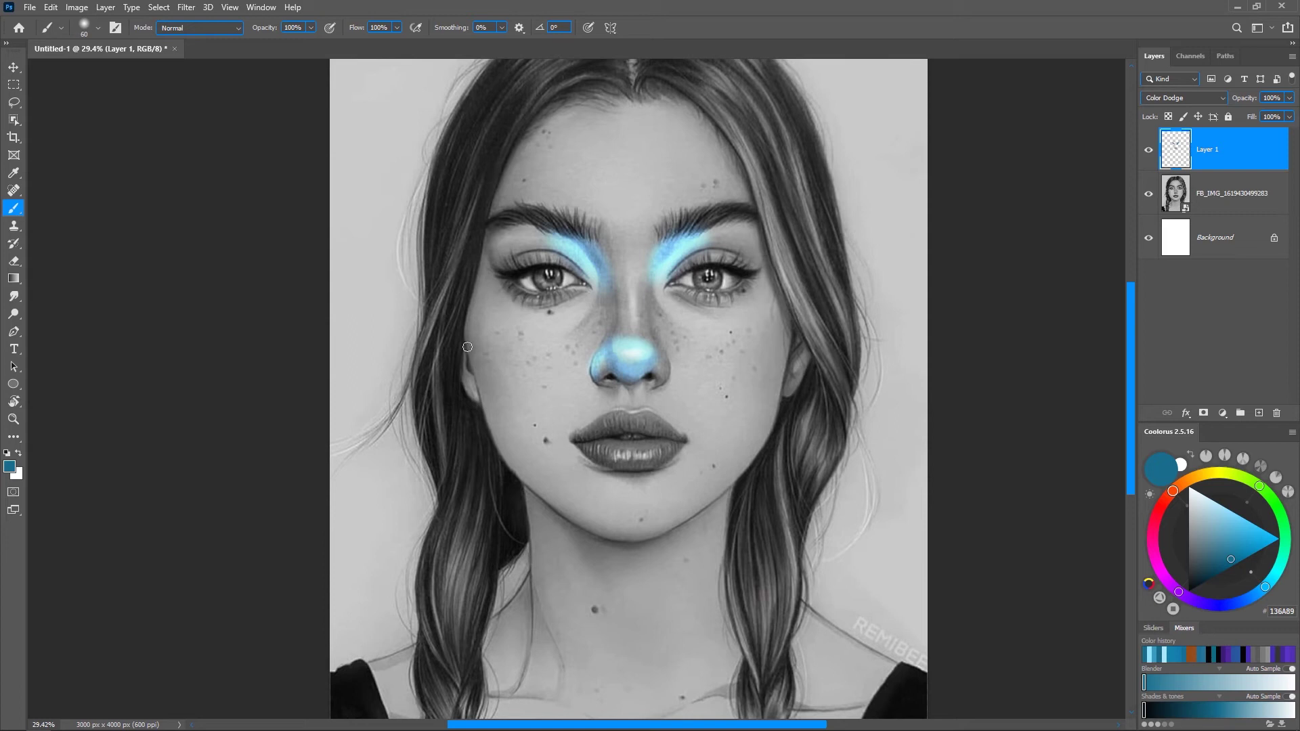
Enlarge the brush and paint a blue glow along the portrait's left-side ear and jawline down to the chin
{"action": "right_click", "coordinate": [494, 405], "text": "alt"}
{"action": "key", "text": "space"}
{"action": "mouse_move", "coordinate": [528, 447]}
{"action": "left_mouse_down"}
{"action": "mouse_move", "coordinate": [454, 311]}
{"action": "mouse_move", "coordinate": [470, 384]}
{"action": "mouse_move", "coordinate": [487, 417]}
{"action": "mouse_move", "coordinate": [466, 353]}
{"action": "mouse_move", "coordinate": [495, 432]}
{"action": "mouse_move", "coordinate": [534, 472]}
{"action": "mouse_move", "coordinate": [492, 433]}
{"action": "mouse_move", "coordinate": [613, 531]}
{"action": "left_mouse_up"}
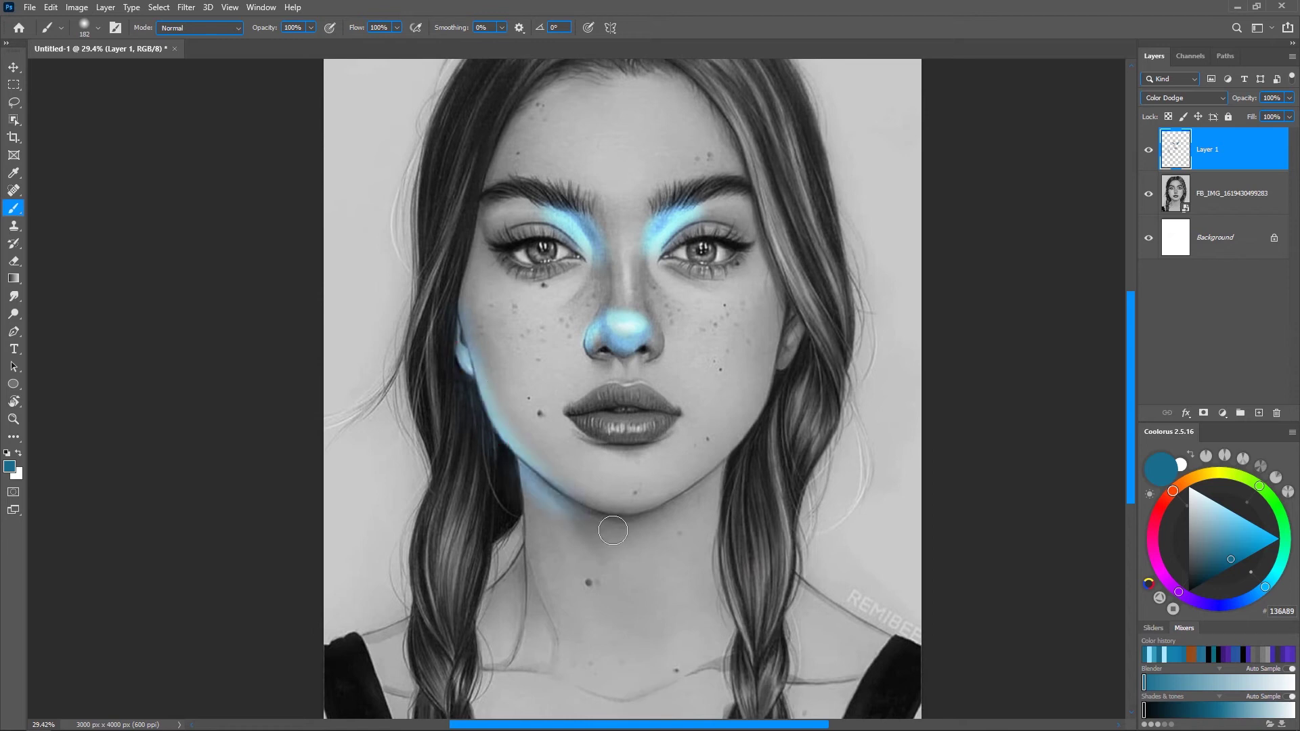
{"action": "left_click_drag", "start_coordinate": [506, 447], "coordinate": [626, 525]}
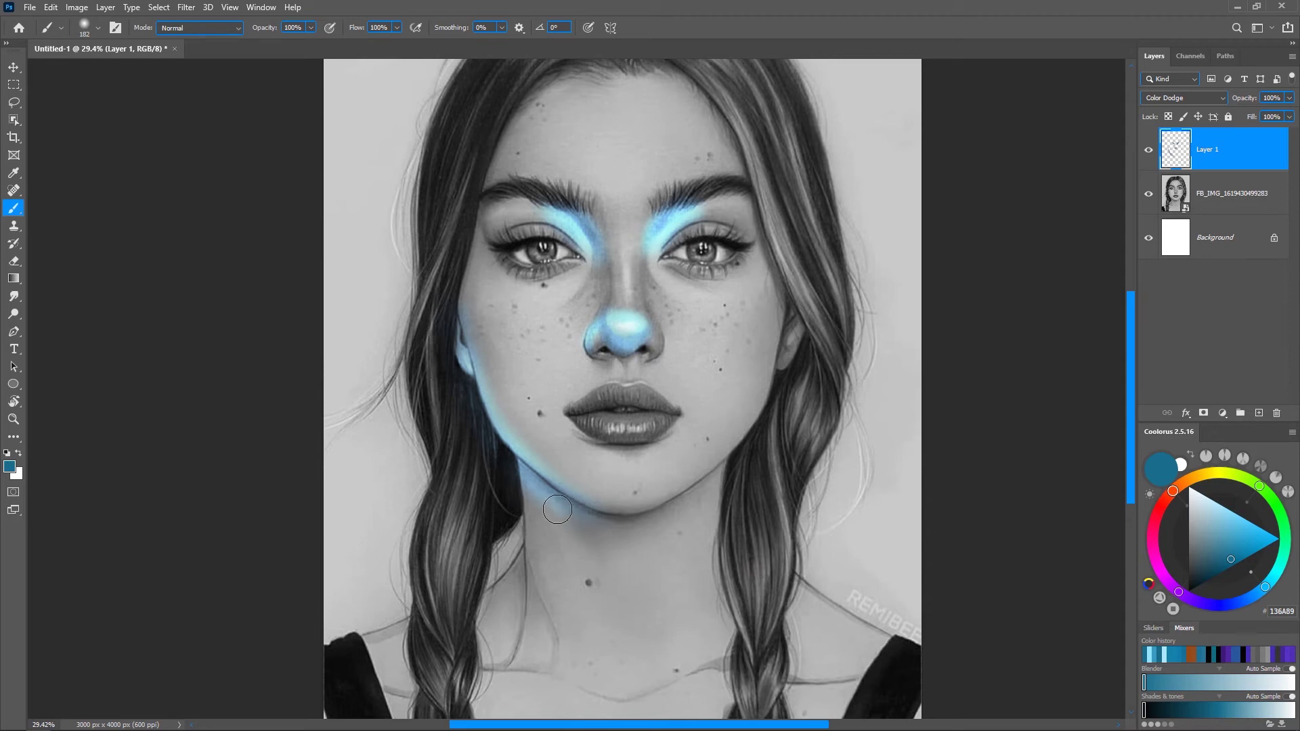
Extend the blue jawline glow under the chin and paint soft blue glows along the outer edge of the left-side hair
{"action": "mouse_move", "coordinate": [510, 445]}
{"action": "left_mouse_down"}
{"action": "mouse_move", "coordinate": [591, 506]}
{"action": "mouse_move", "coordinate": [560, 491]}
{"action": "mouse_move", "coordinate": [612, 514]}
{"action": "left_mouse_up"}
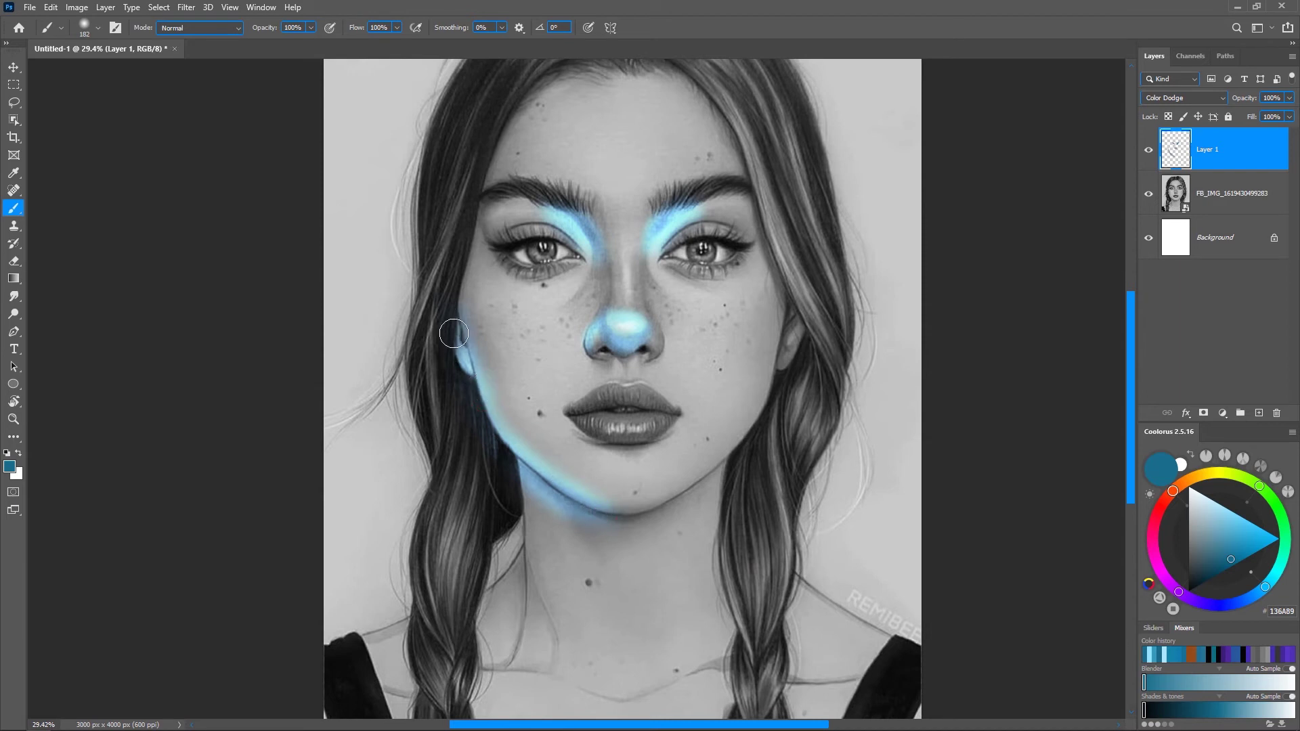
{"action": "key", "text": "space"}
{"action": "left_click_drag", "start_coordinate": [377, 307], "coordinate": [409, 309]}
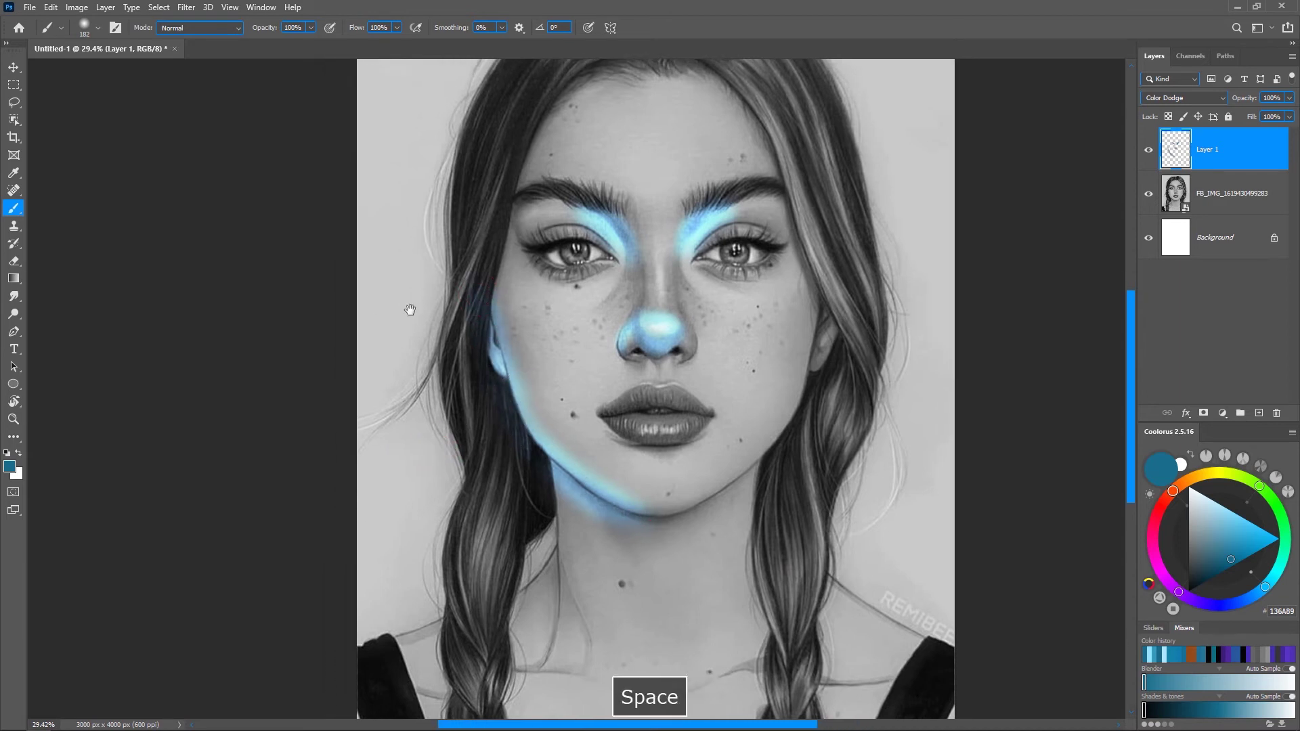
{"action": "left_click_drag", "start_coordinate": [483, 202], "coordinate": [472, 245]}
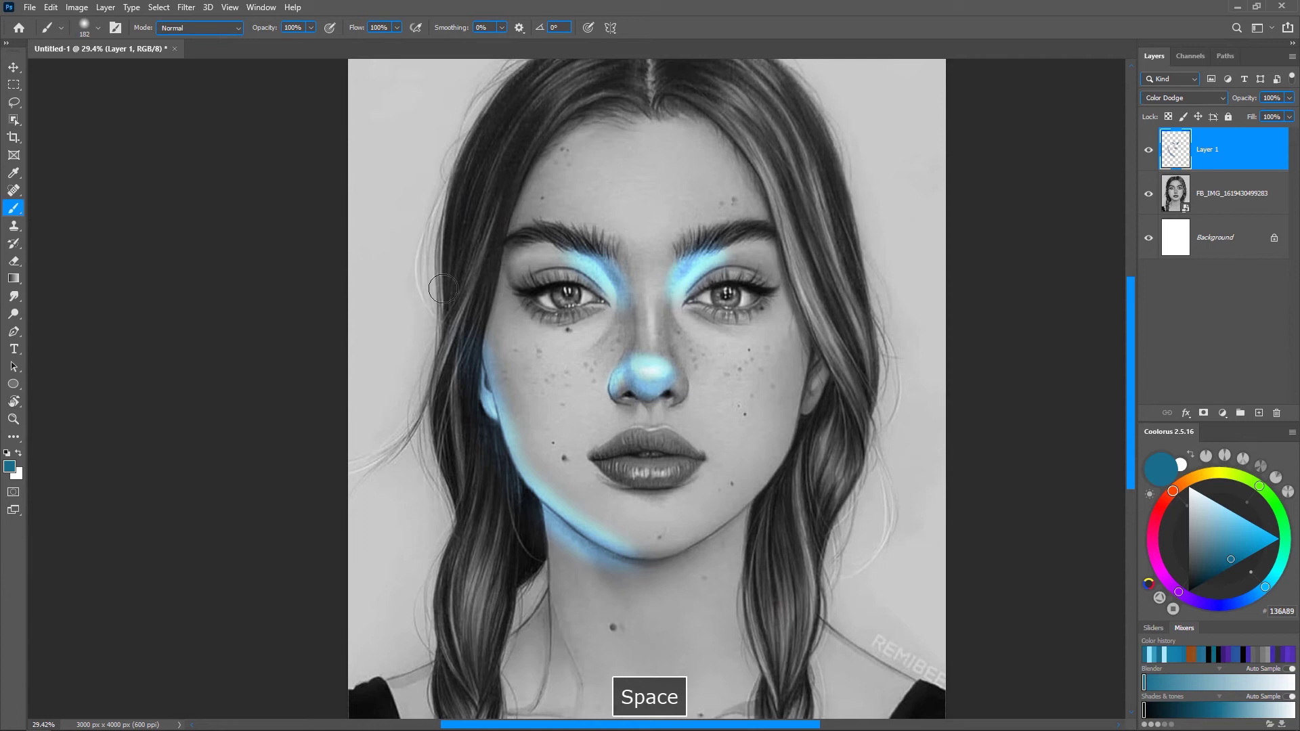
{"action": "left_click_drag", "start_coordinate": [447, 328], "coordinate": [463, 275]}
{"action": "mouse_move", "coordinate": [414, 382]}
{"action": "left_mouse_down"}
{"action": "mouse_move", "coordinate": [439, 300]}
{"action": "mouse_move", "coordinate": [392, 421]}
{"action": "mouse_move", "coordinate": [430, 328]}
{"action": "left_mouse_up"}
{"action": "left_click_drag", "start_coordinate": [434, 412], "coordinate": [444, 467]}
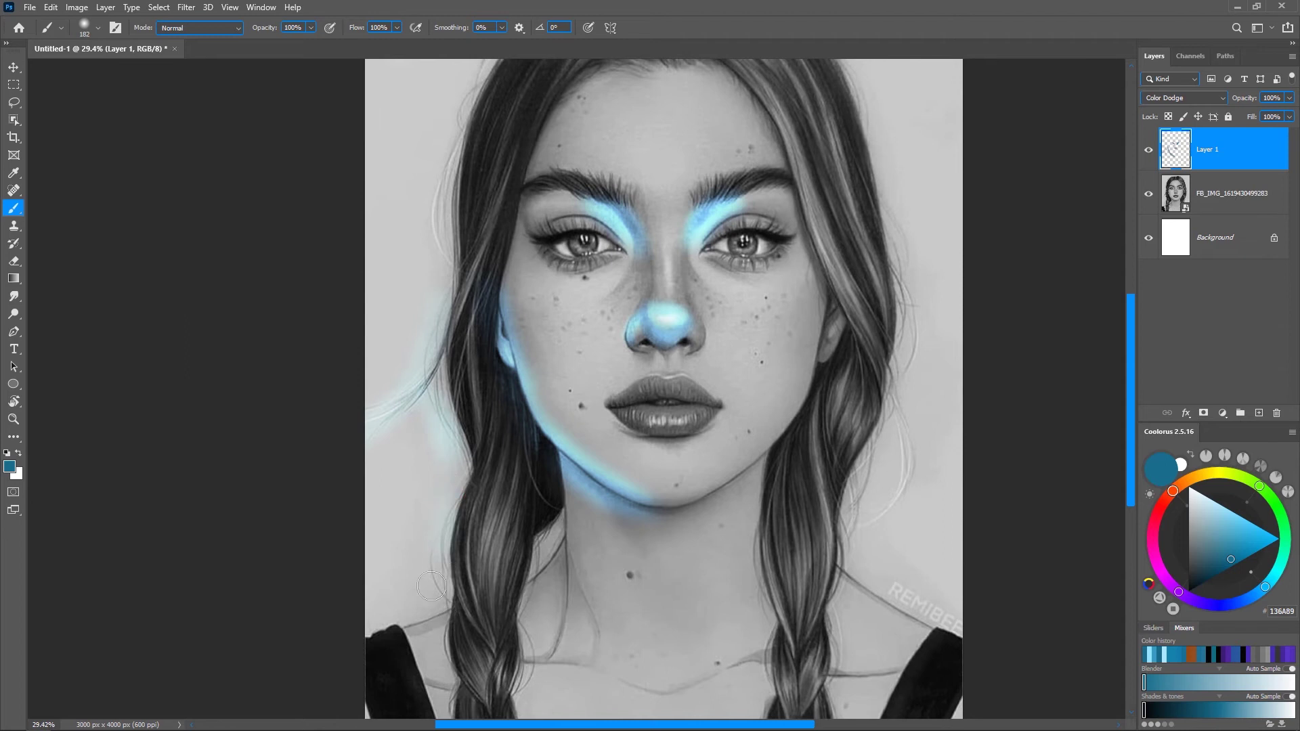
{"action": "mouse_move", "coordinate": [449, 264]}
{"action": "left_mouse_down"}
{"action": "mouse_move", "coordinate": [441, 160]}
{"action": "mouse_move", "coordinate": [438, 230]}
{"action": "mouse_move", "coordinate": [467, 123]}
{"action": "mouse_move", "coordinate": [432, 215]}
{"action": "mouse_move", "coordinate": [438, 248]}
{"action": "left_mouse_up"}
{"action": "key", "text": "ctrl+space"}
{"action": "mouse_move", "coordinate": [803, 351]}
{"action": "left_mouse_down"}
{"action": "mouse_move", "coordinate": [745, 346]}
{"action": "mouse_move", "coordinate": [778, 343]}
{"action": "mouse_move", "coordinate": [784, 291]}
{"action": "mouse_move", "coordinate": [754, 320]}
{"action": "left_mouse_up"}
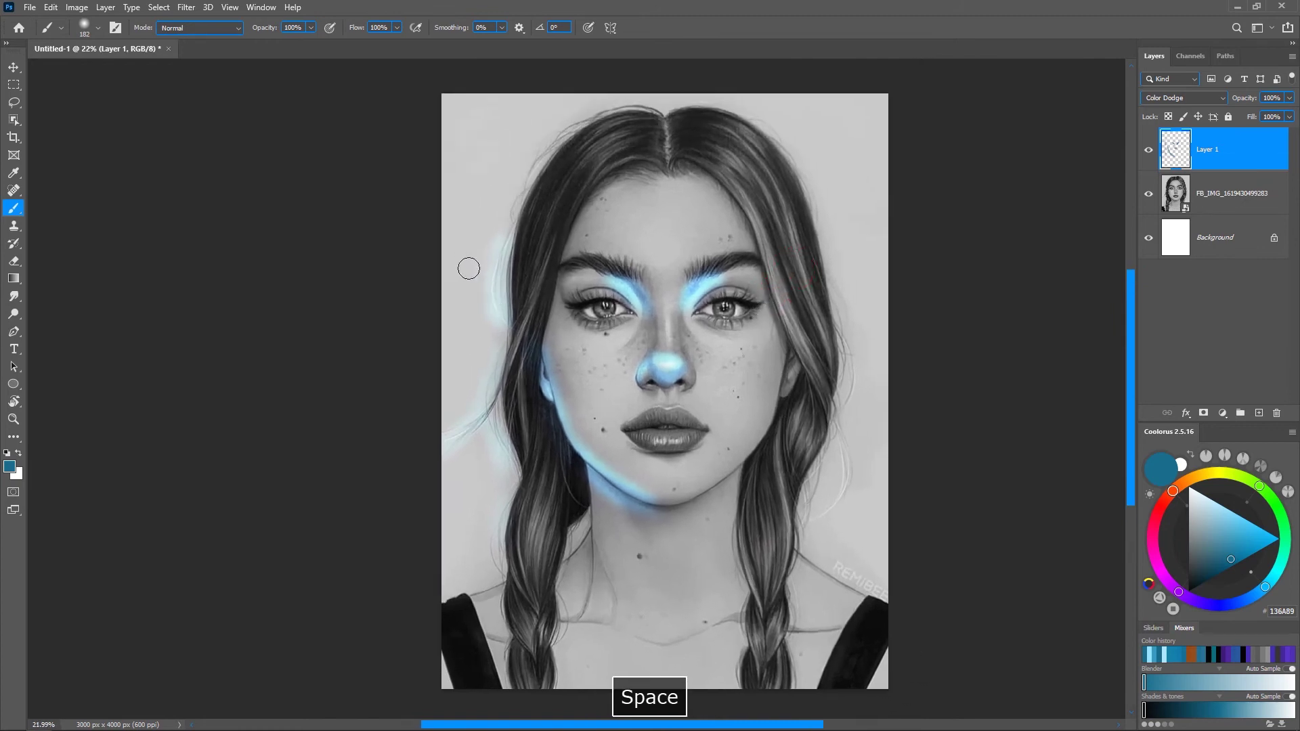
{"action": "left_click_drag", "start_coordinate": [468, 254], "coordinate": [457, 255]}
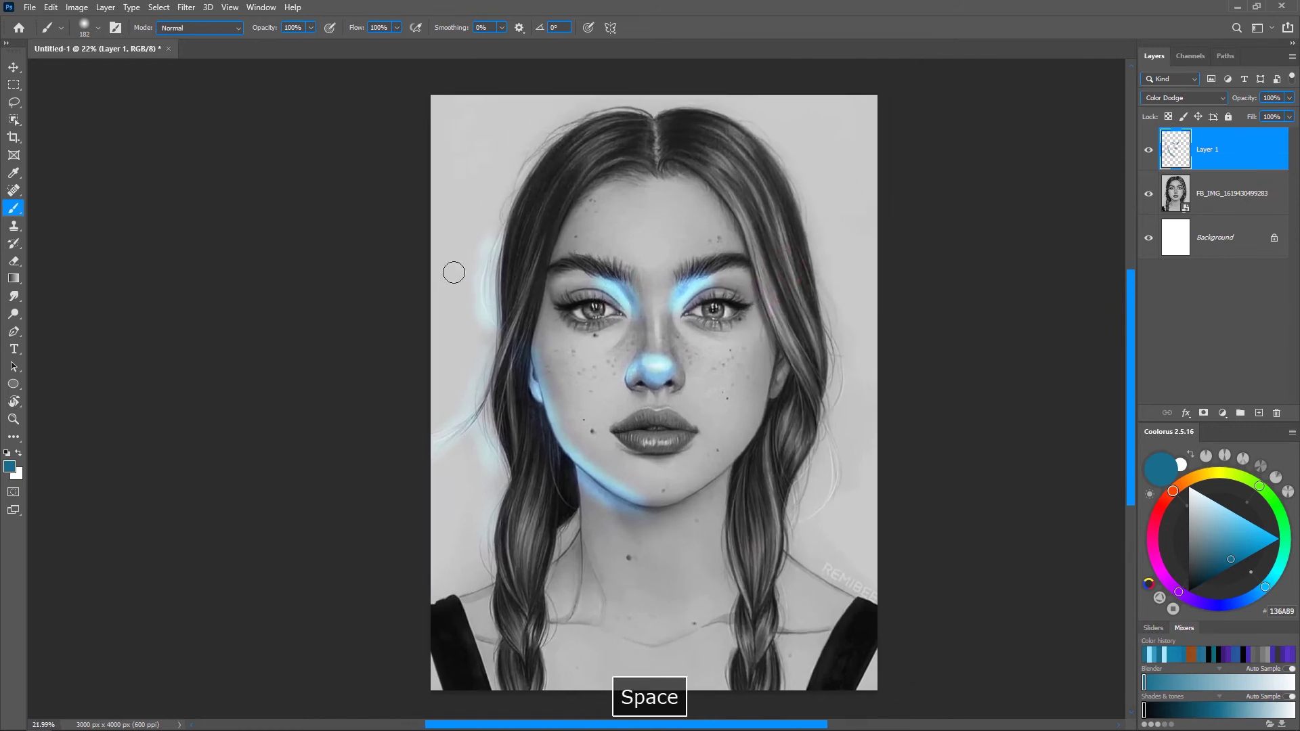
{"action": "left_click_drag", "start_coordinate": [640, 406], "coordinate": [621, 377]}
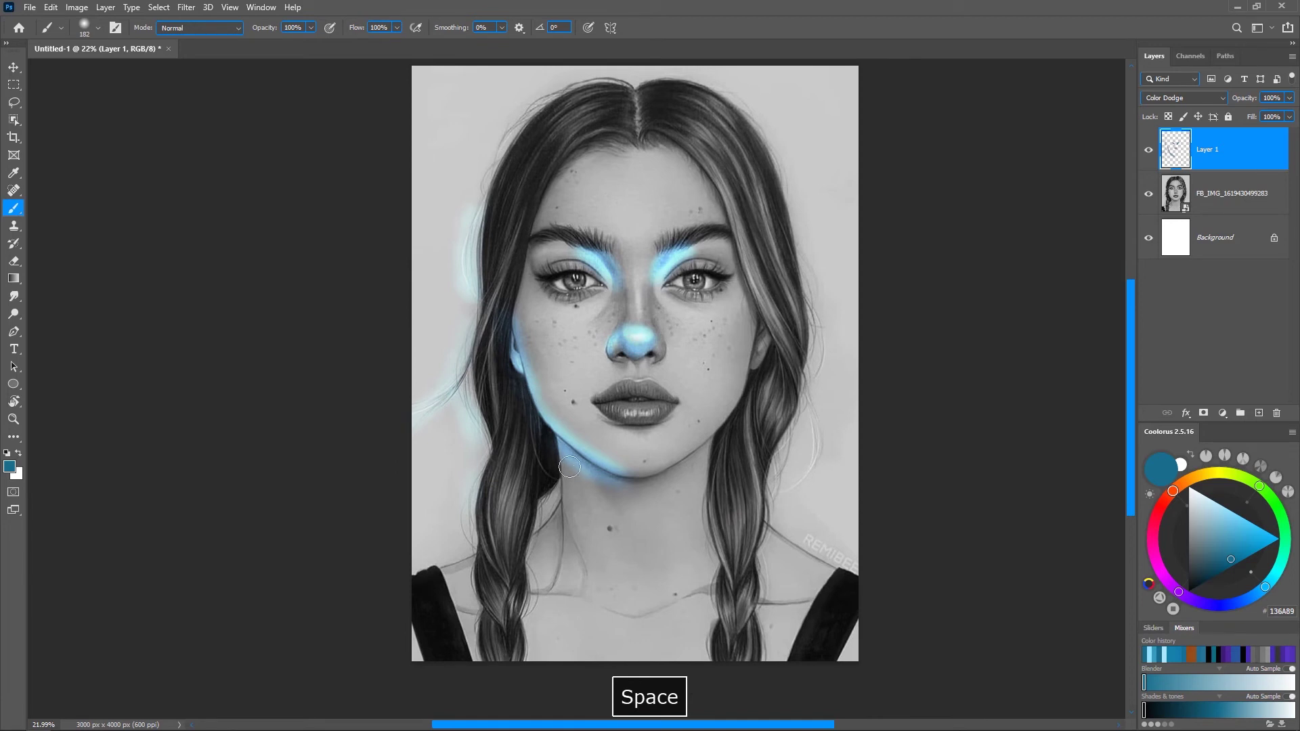
Switch to the SoftEraser brush at 111 px and erase the glow spilling outside the jawline onto the neck, hair and ear
{"action": "left_click_drag", "start_coordinate": [561, 434], "coordinate": [593, 436]}
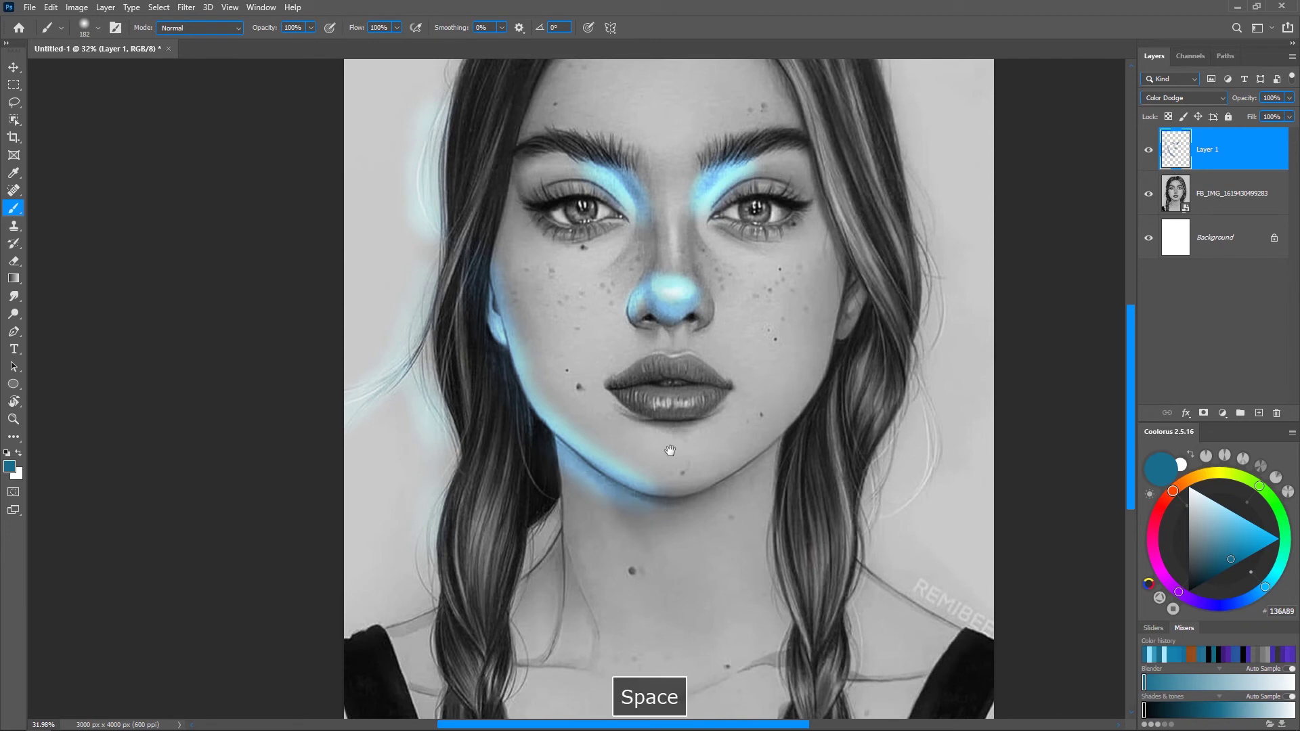
{"action": "left_click_drag", "start_coordinate": [668, 449], "coordinate": [636, 426]}
{"action": "right_click", "coordinate": [576, 239]}
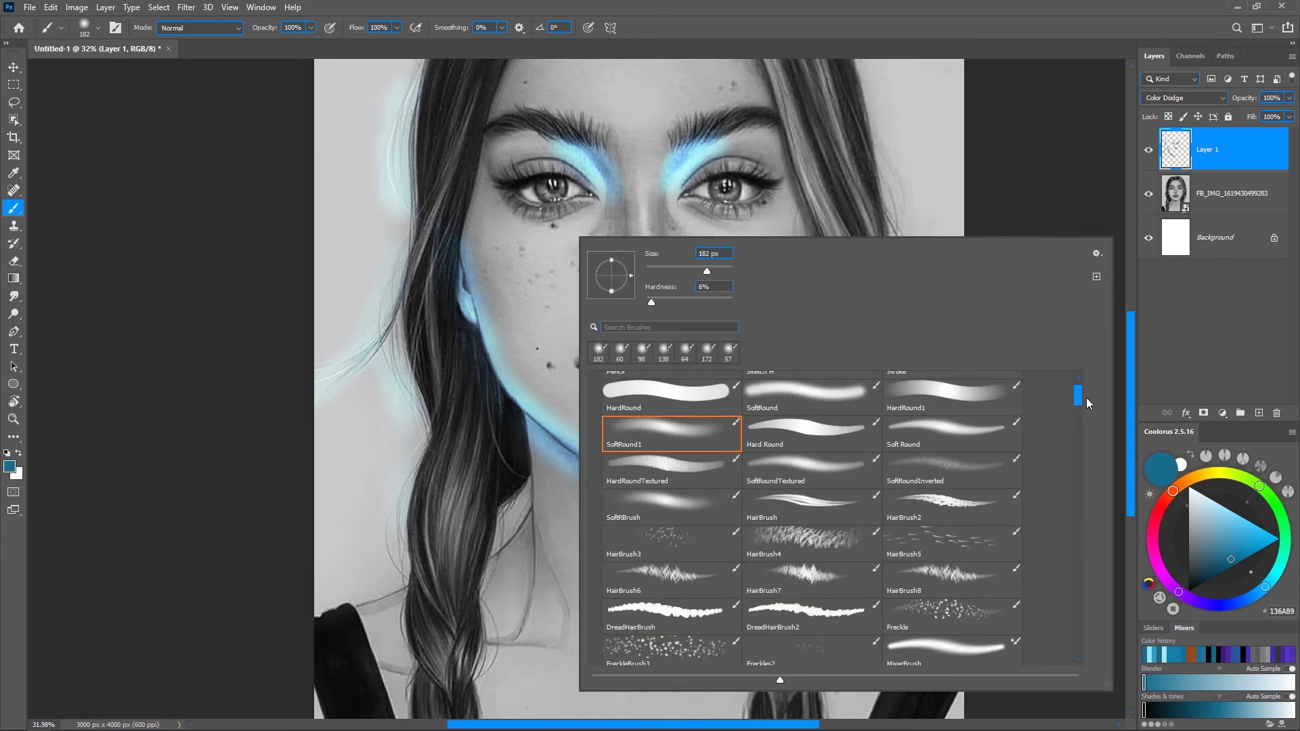
{"action": "scroll", "coordinate": [1084, 410], "scroll_direction": "down", "scroll_amount": 8}
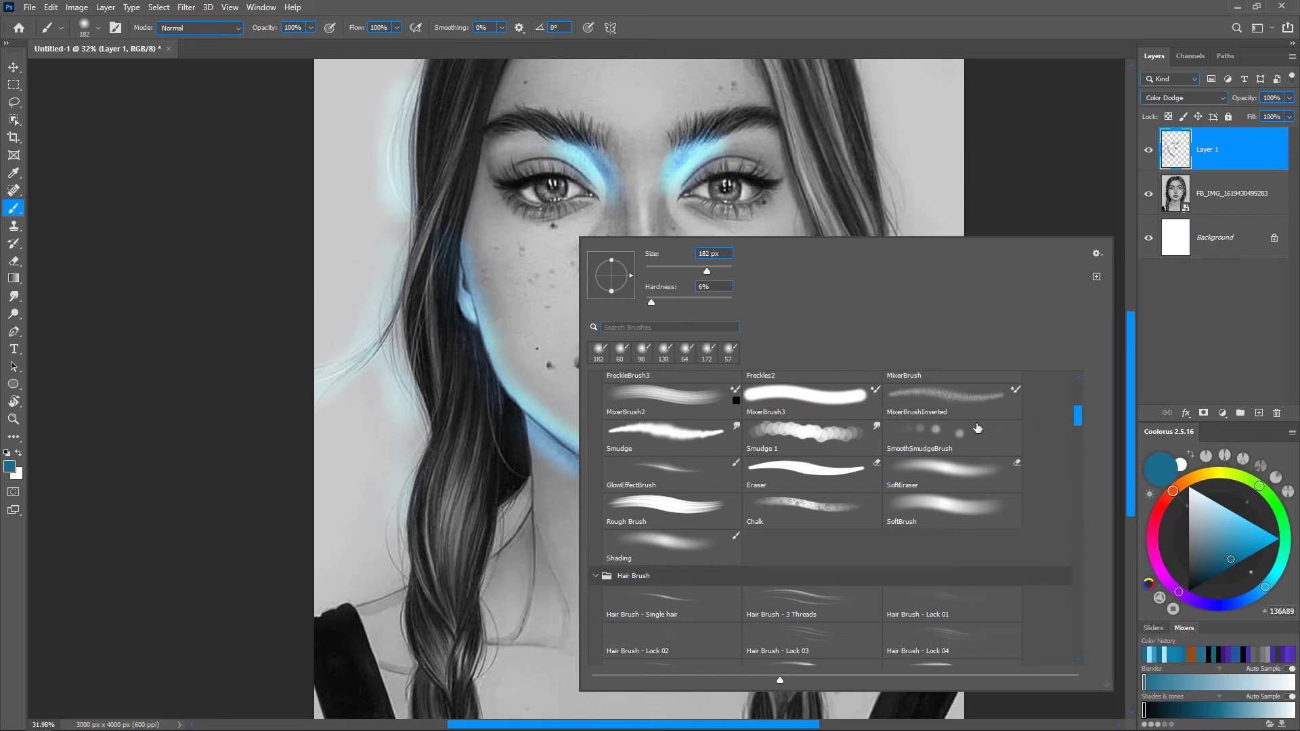
{"action": "left_click", "coordinate": [966, 477]}
{"action": "right_click", "coordinate": [485, 425], "text": "alt"}
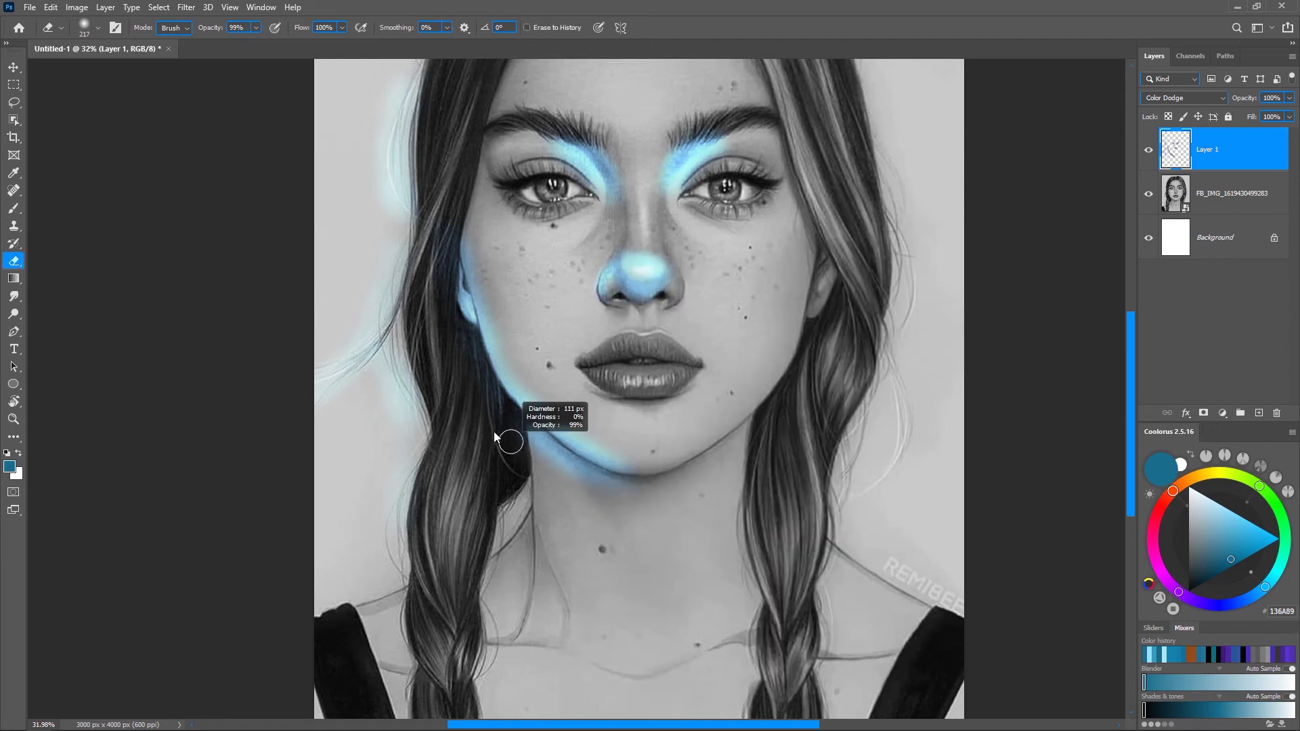
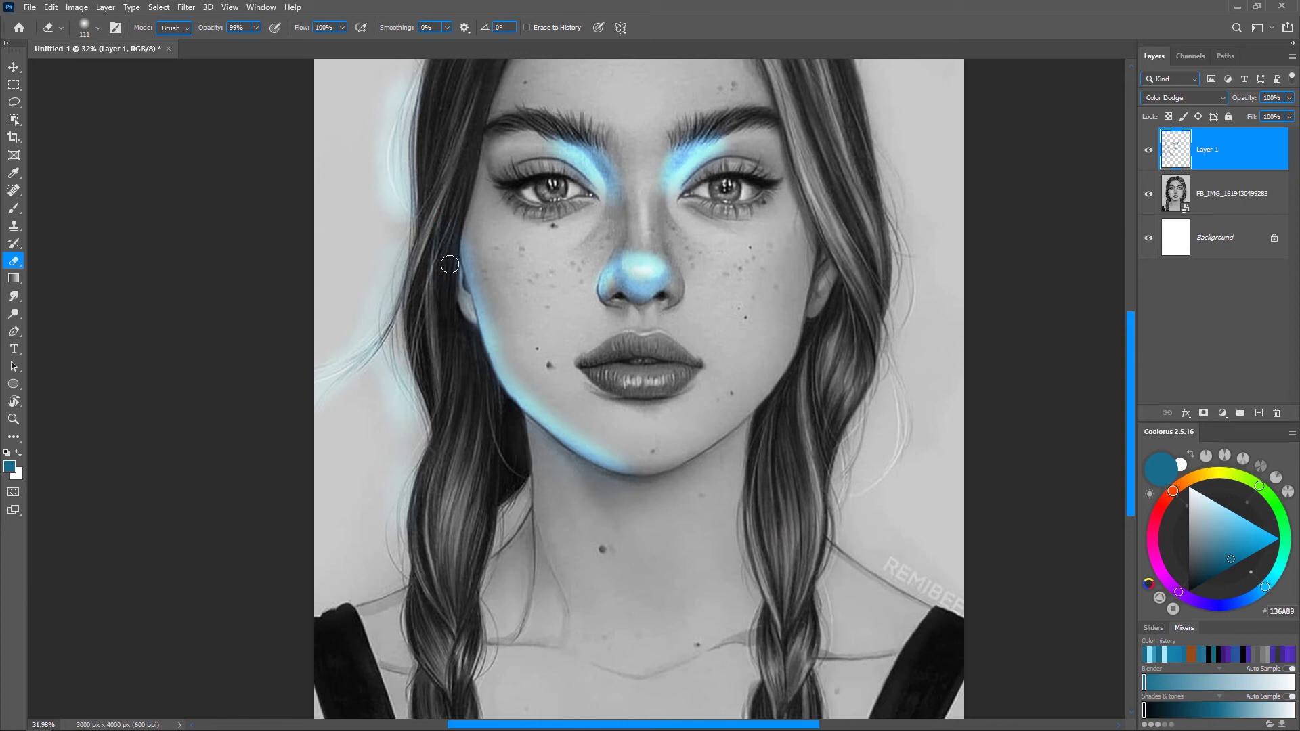
{"action": "mouse_move", "coordinate": [457, 303]}
{"action": "left_mouse_down"}
{"action": "mouse_move", "coordinate": [460, 376]}
{"action": "mouse_move", "coordinate": [499, 449]}
{"action": "mouse_move", "coordinate": [479, 385]}
{"action": "mouse_move", "coordinate": [562, 476]}
{"action": "mouse_move", "coordinate": [616, 492]}
{"action": "mouse_move", "coordinate": [529, 447]}
{"action": "left_mouse_up"}
Enlarge the eraser to 380 px and erase the soft glow from the background around the left-side outer hair
{"action": "key", "text": "ctrl+space"}
{"action": "left_click_drag", "start_coordinate": [697, 408], "coordinate": [671, 406]}
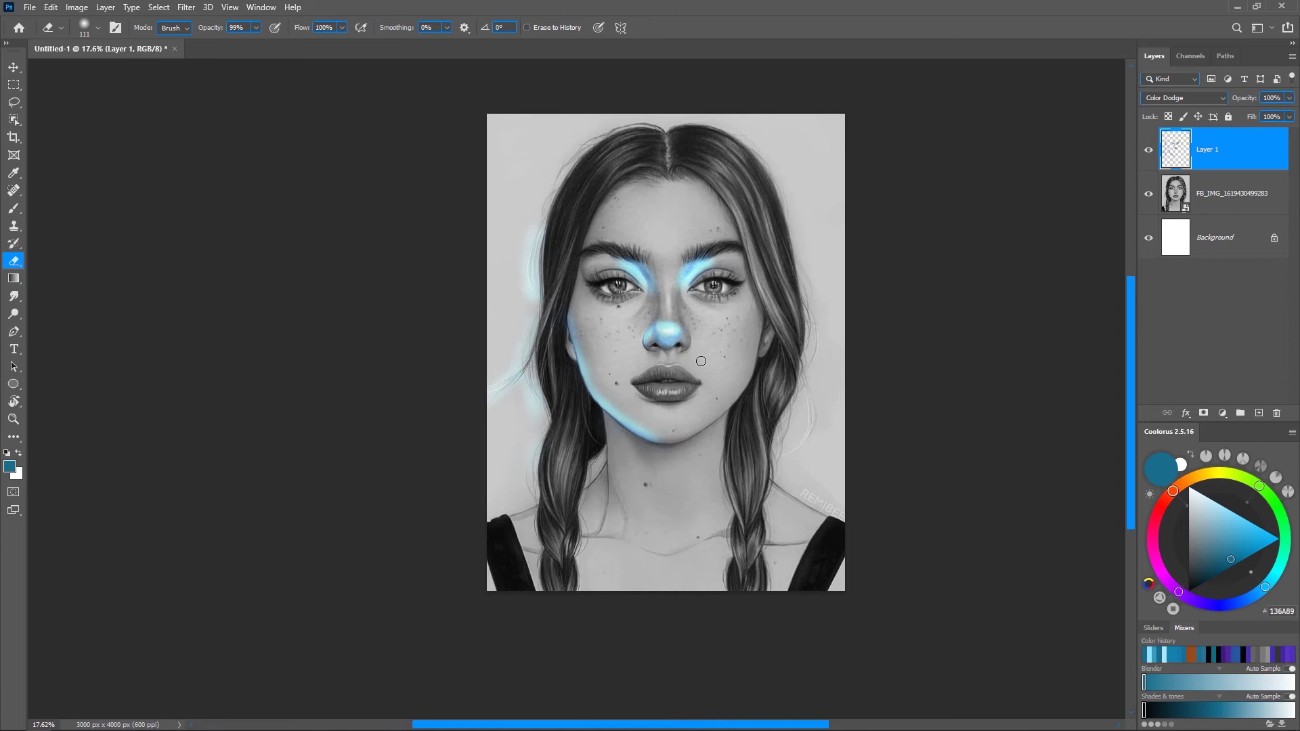
{"action": "key", "text": "ctrl+space"}
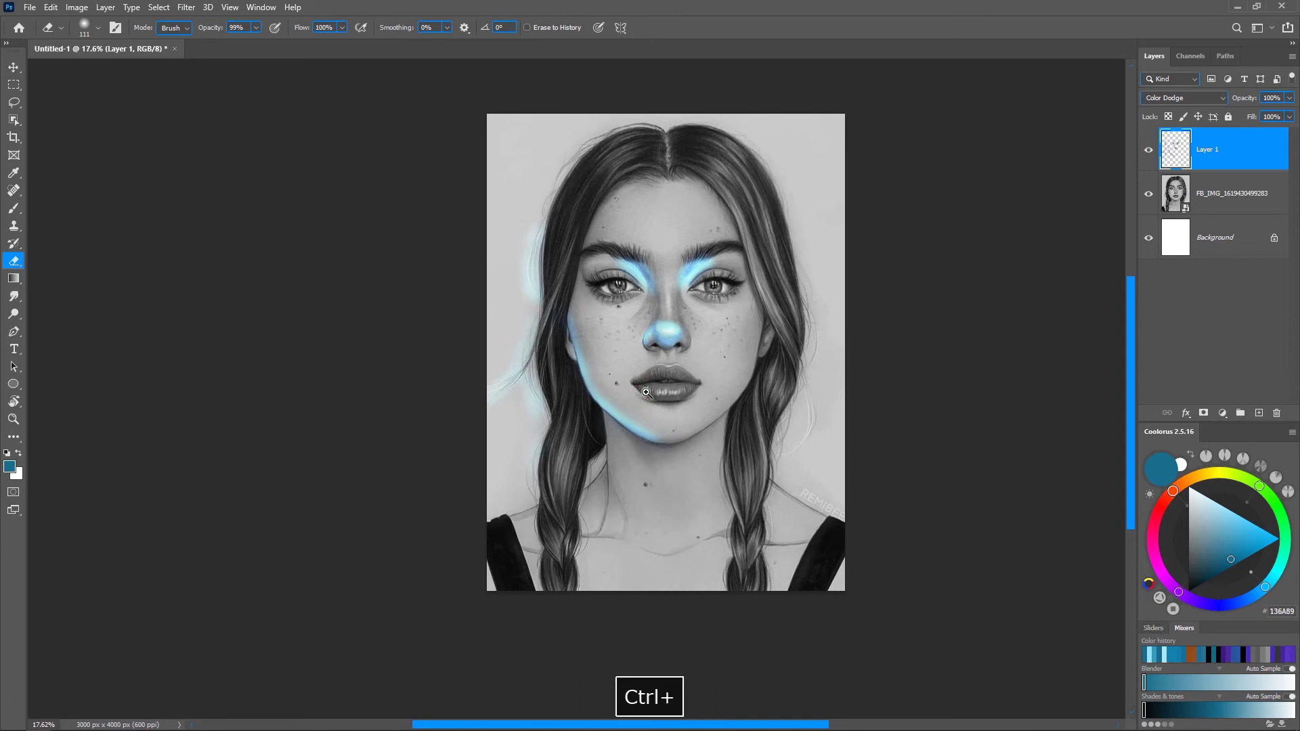
{"action": "left_click_drag", "start_coordinate": [629, 386], "coordinate": [647, 392]}
{"action": "left_click_drag", "start_coordinate": [510, 209], "coordinate": [488, 348]}
{"action": "left_click", "coordinate": [499, 216]}
{"action": "key", "text": "ctrl+space"}
{"action": "mouse_move", "coordinate": [687, 301]}
{"action": "left_mouse_down"}
{"action": "mouse_move", "coordinate": [629, 304]}
{"action": "mouse_move", "coordinate": [786, 371]}
{"action": "mouse_move", "coordinate": [737, 397]}
{"action": "left_mouse_up"}
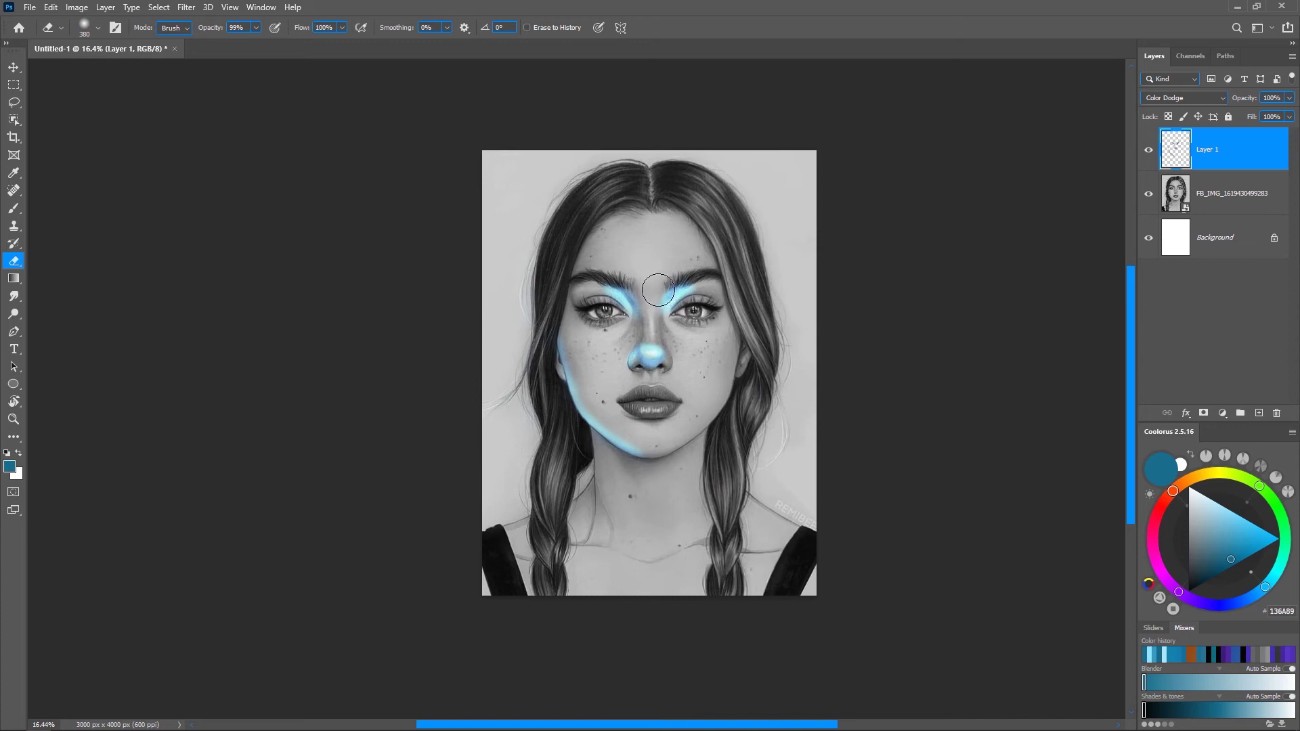
{"action": "left_click_drag", "start_coordinate": [638, 416], "coordinate": [662, 424]}
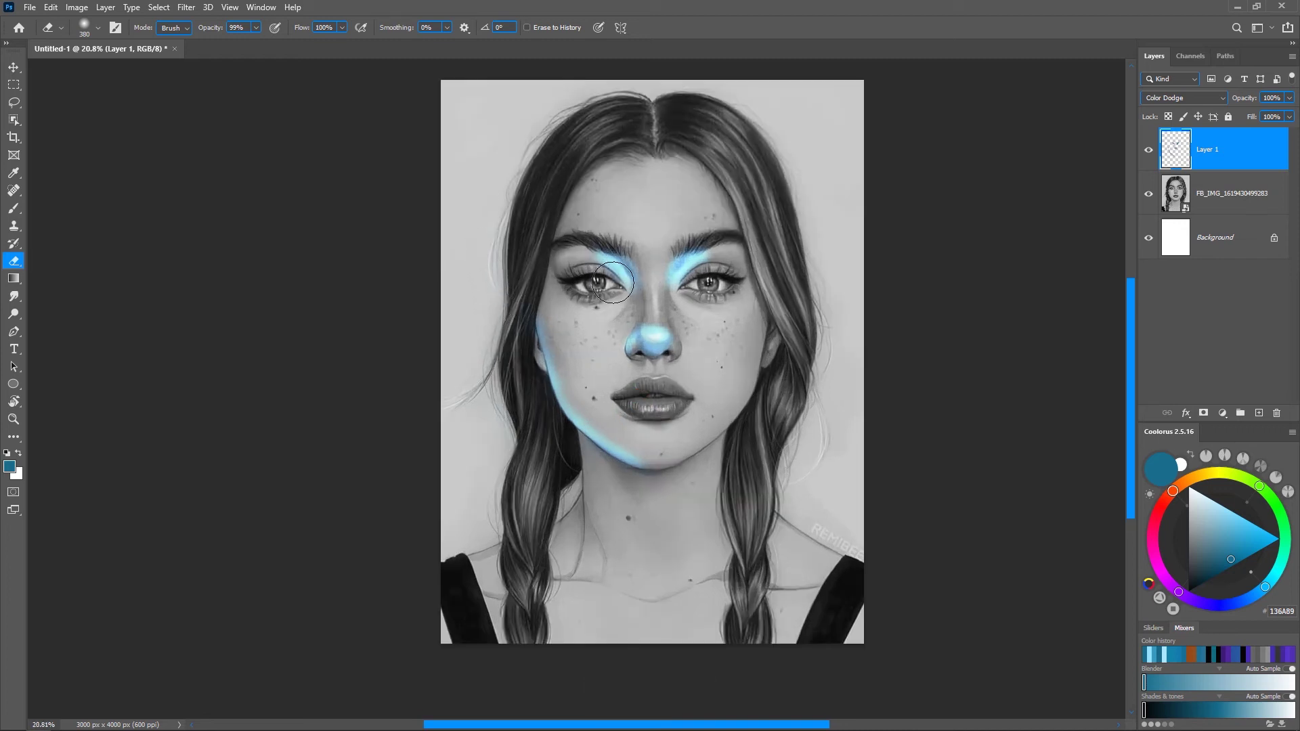
Choose the GlowEffectBrush at 50 px and paint thin glowing blue strands along the left-side outer hair edge and stray hairs
{"action": "right_click", "coordinate": [603, 225]}
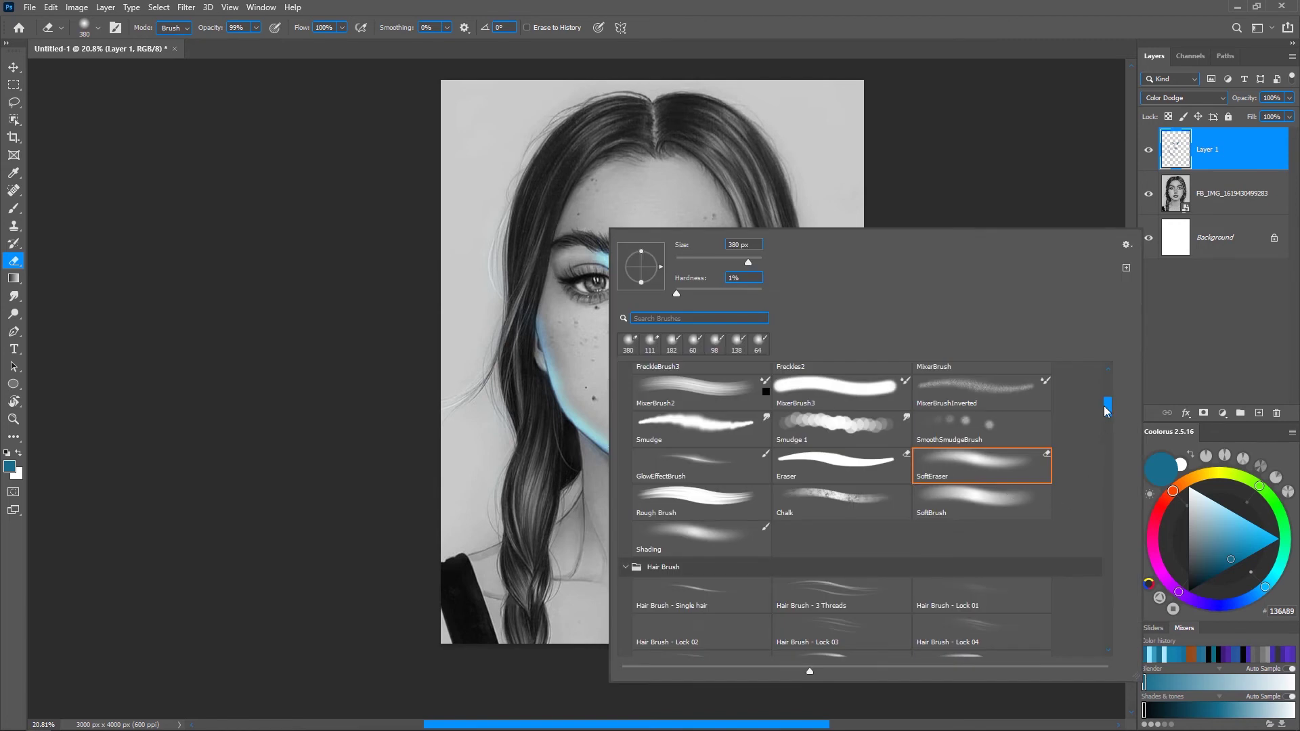
{"action": "left_click", "coordinate": [698, 461]}
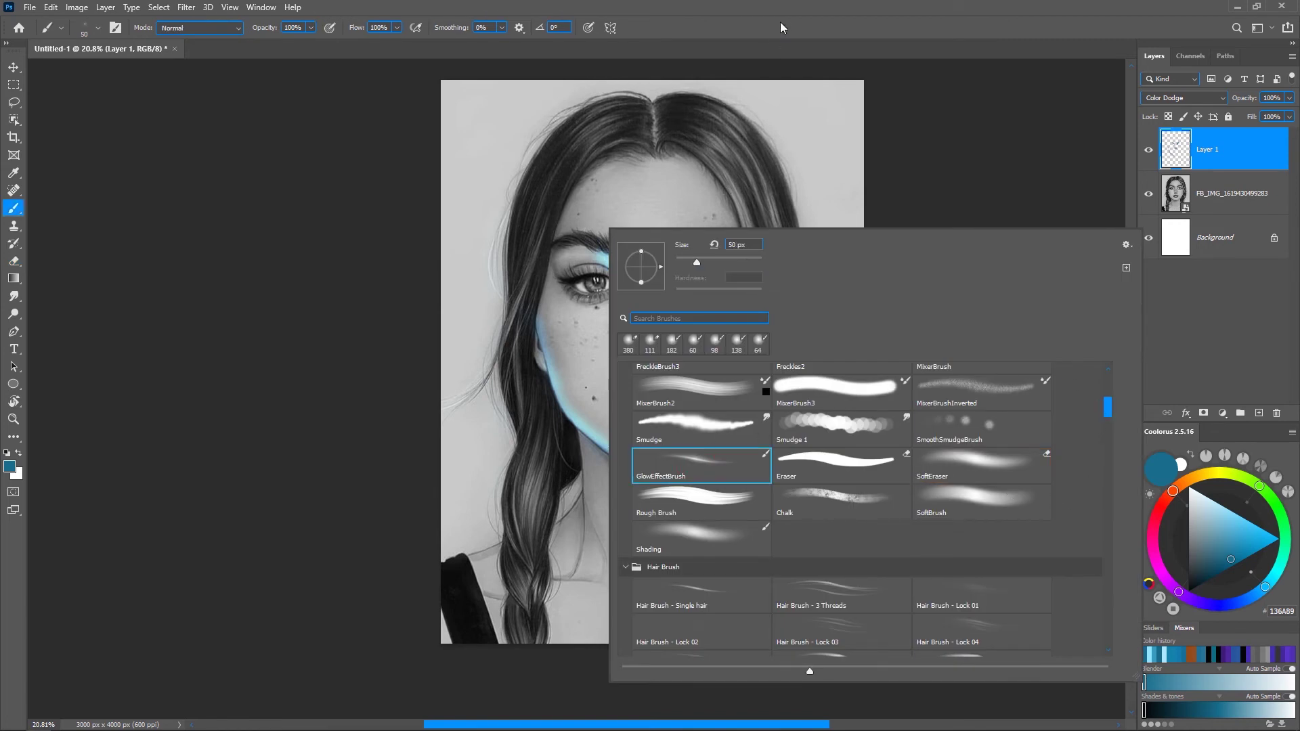
{"action": "left_click", "coordinate": [780, 21]}
{"action": "key", "text": "ctrl+space"}
{"action": "left_click", "coordinate": [541, 279]}
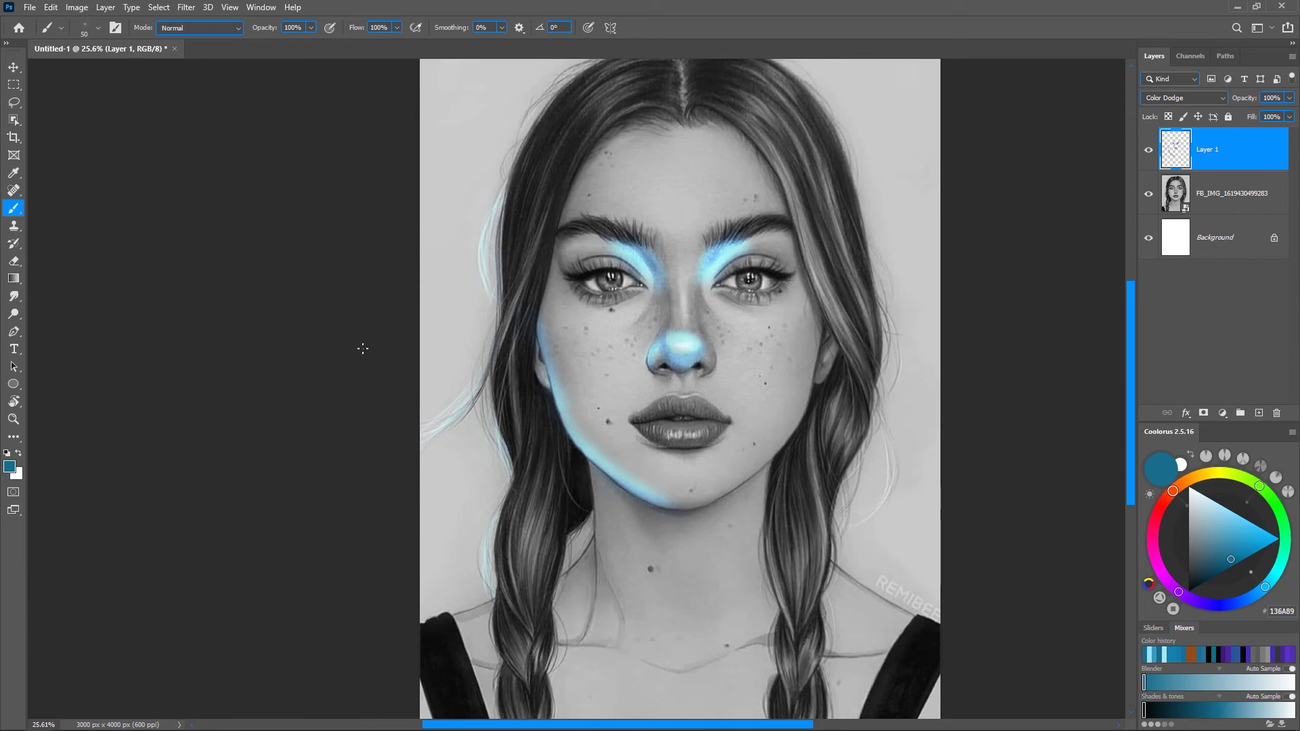
Erase the blue glow from the right-side eye corner and the nose tip, and return to the Brush tool
{"action": "key", "text": "e"}
{"action": "mouse_move", "coordinate": [742, 248]}
{"action": "left_mouse_down"}
{"action": "mouse_move", "coordinate": [725, 277]}
{"action": "mouse_move", "coordinate": [709, 256]}
{"action": "mouse_move", "coordinate": [751, 273]}
{"action": "mouse_move", "coordinate": [735, 235]}
{"action": "mouse_move", "coordinate": [717, 270]}
{"action": "mouse_move", "coordinate": [728, 290]}
{"action": "mouse_move", "coordinate": [734, 262]}
{"action": "mouse_move", "coordinate": [711, 366]}
{"action": "mouse_move", "coordinate": [716, 293]}
{"action": "mouse_move", "coordinate": [740, 347]}
{"action": "mouse_move", "coordinate": [814, 393]}
{"action": "left_mouse_up"}
{"action": "key", "text": "b"}
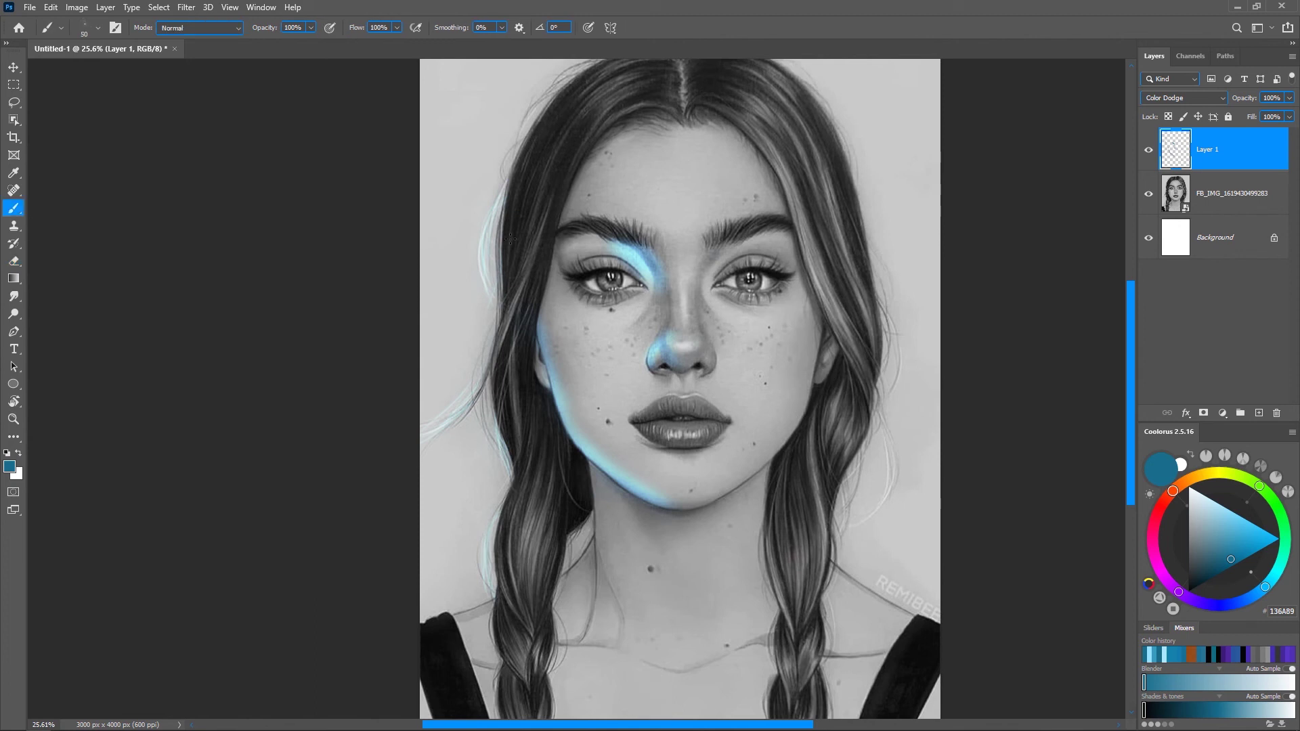
Choose the SoftRound1 brush at 380 px and paint a soft blue glow across the left-side cheek beside the nose
{"action": "right_click", "coordinate": [648, 277]}
{"action": "scroll", "coordinate": [1155, 435], "scroll_direction": "up", "scroll_amount": 10}
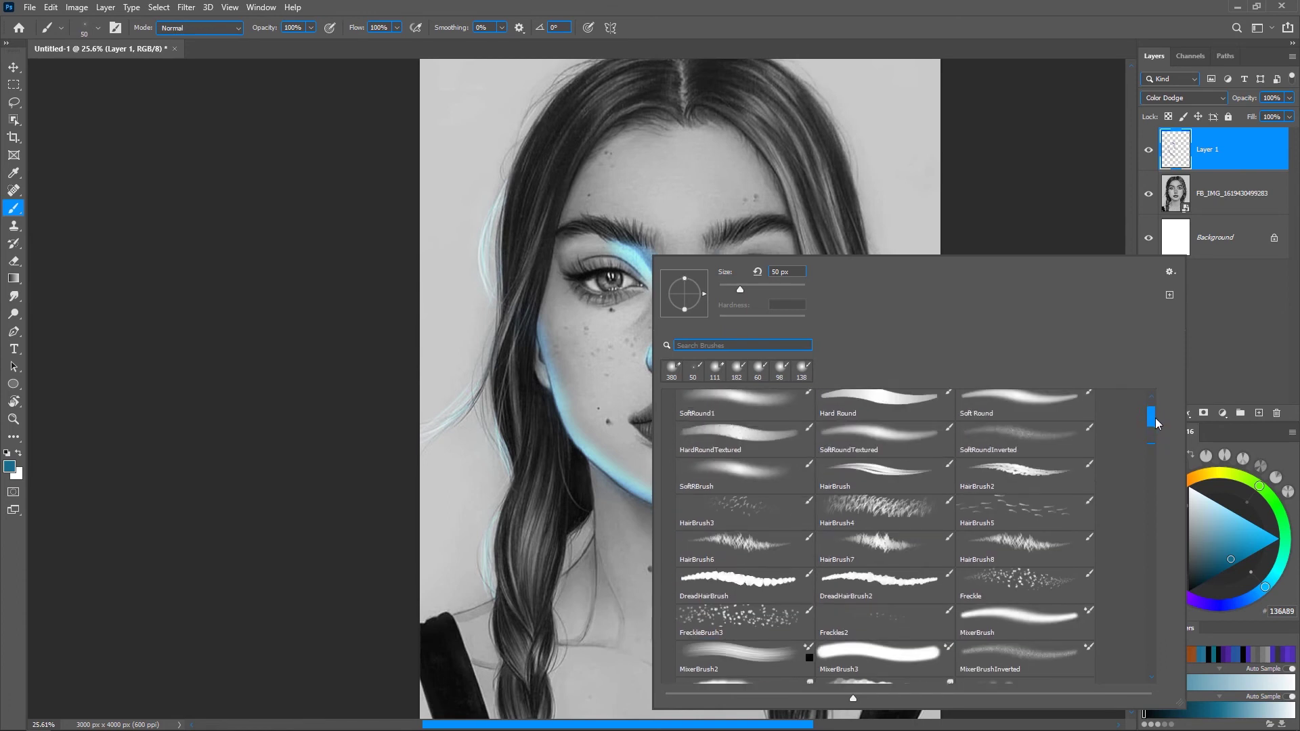
{"action": "left_click", "coordinate": [749, 460]}
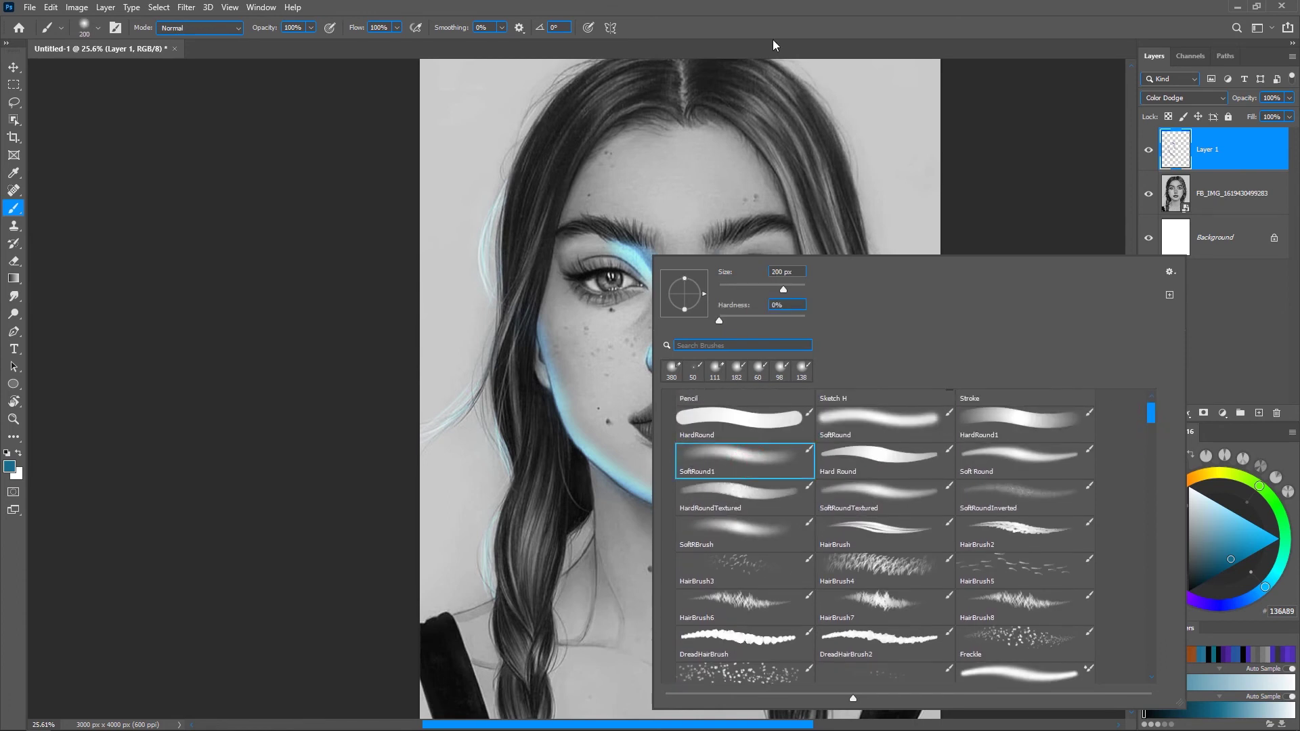
{"action": "left_click", "coordinate": [711, 144]}
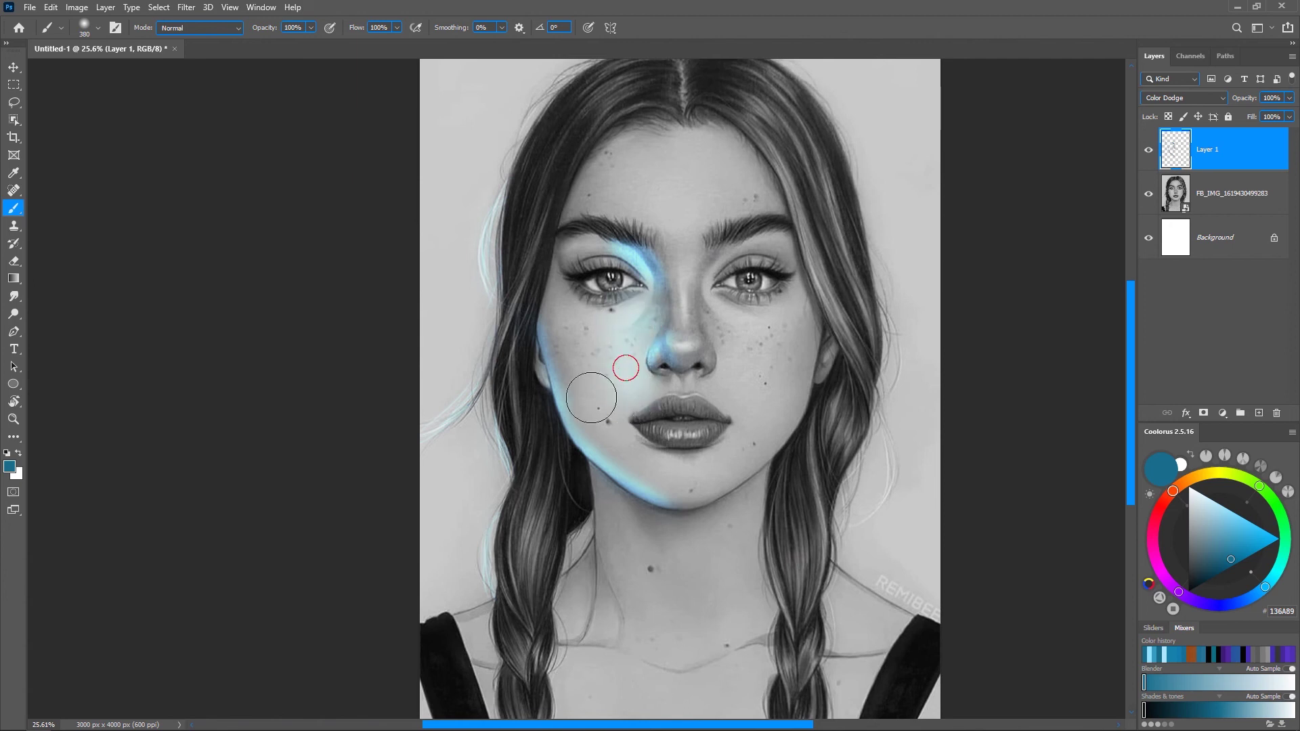
With a 177 px brush, paint blue glows at the left-side mouth corner and forehead hairline, and reduce the brush to 83 px
{"action": "right_click", "coordinate": [626, 425], "text": "alt"}
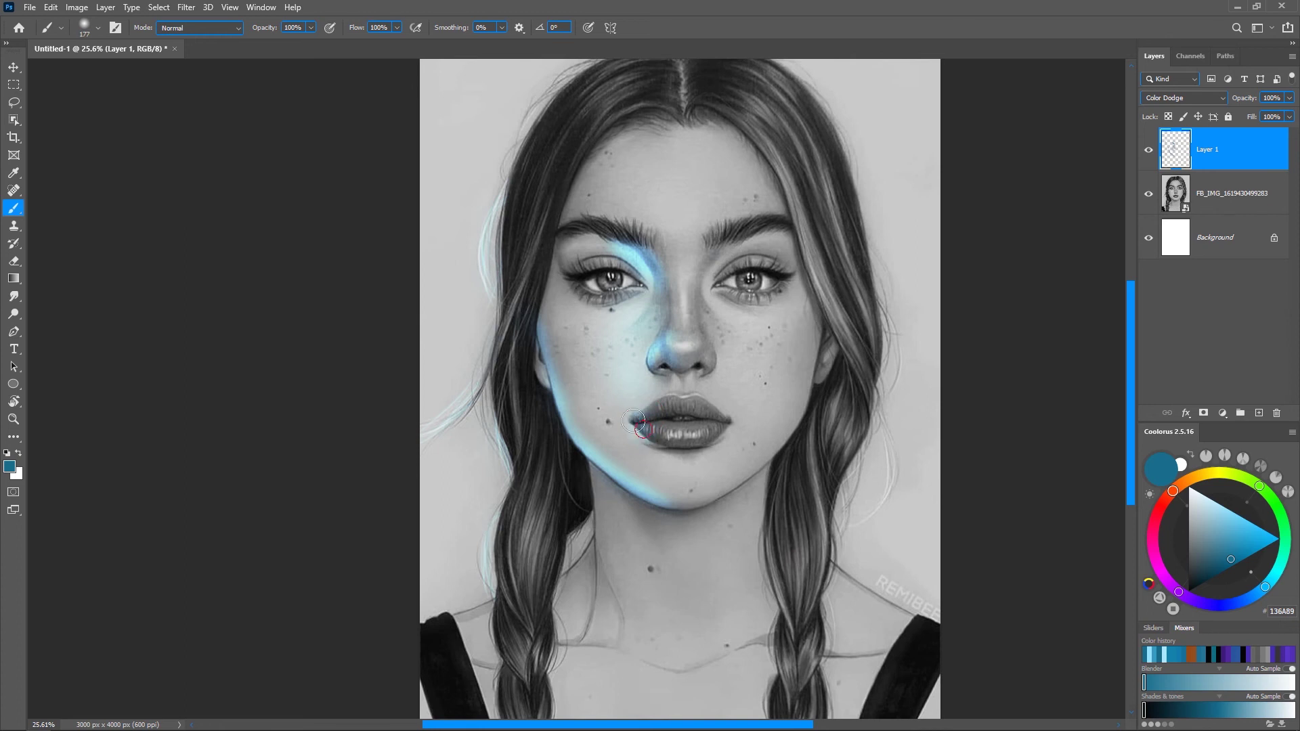
{"action": "mouse_move", "coordinate": [565, 217]}
{"action": "left_mouse_down"}
{"action": "mouse_move", "coordinate": [605, 136]}
{"action": "mouse_move", "coordinate": [577, 190]}
{"action": "mouse_move", "coordinate": [604, 145]}
{"action": "left_mouse_up"}
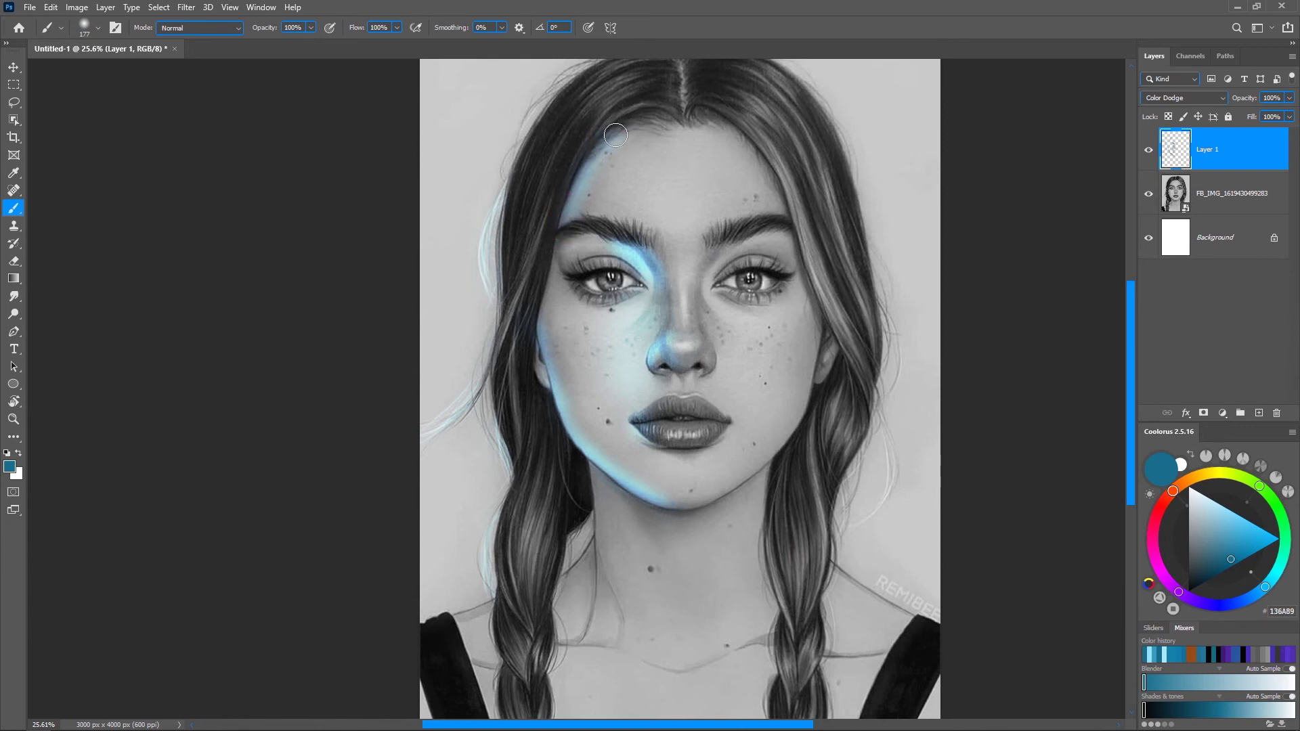
{"action": "right_click", "coordinate": [593, 277], "text": "alt"}
Hide and show Layer 1 to compare the portrait with and without the blue glow
{"action": "key", "text": "ctrl+space"}
{"action": "mouse_move", "coordinate": [785, 326]}
{"action": "left_mouse_down"}
{"action": "mouse_move", "coordinate": [752, 335]}
{"action": "mouse_move", "coordinate": [764, 342]}
{"action": "left_mouse_up"}
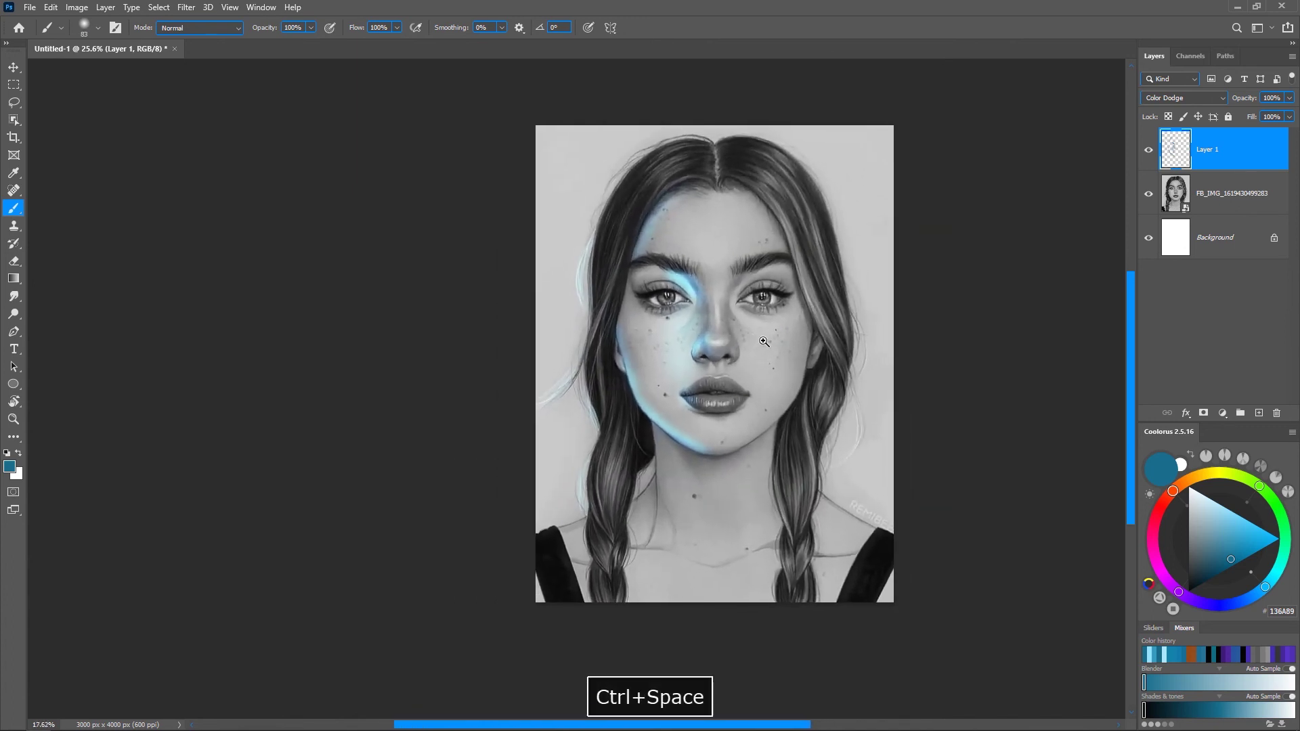
{"action": "left_click", "coordinate": [1149, 154]}
{"action": "left_click", "coordinate": [1149, 153]}
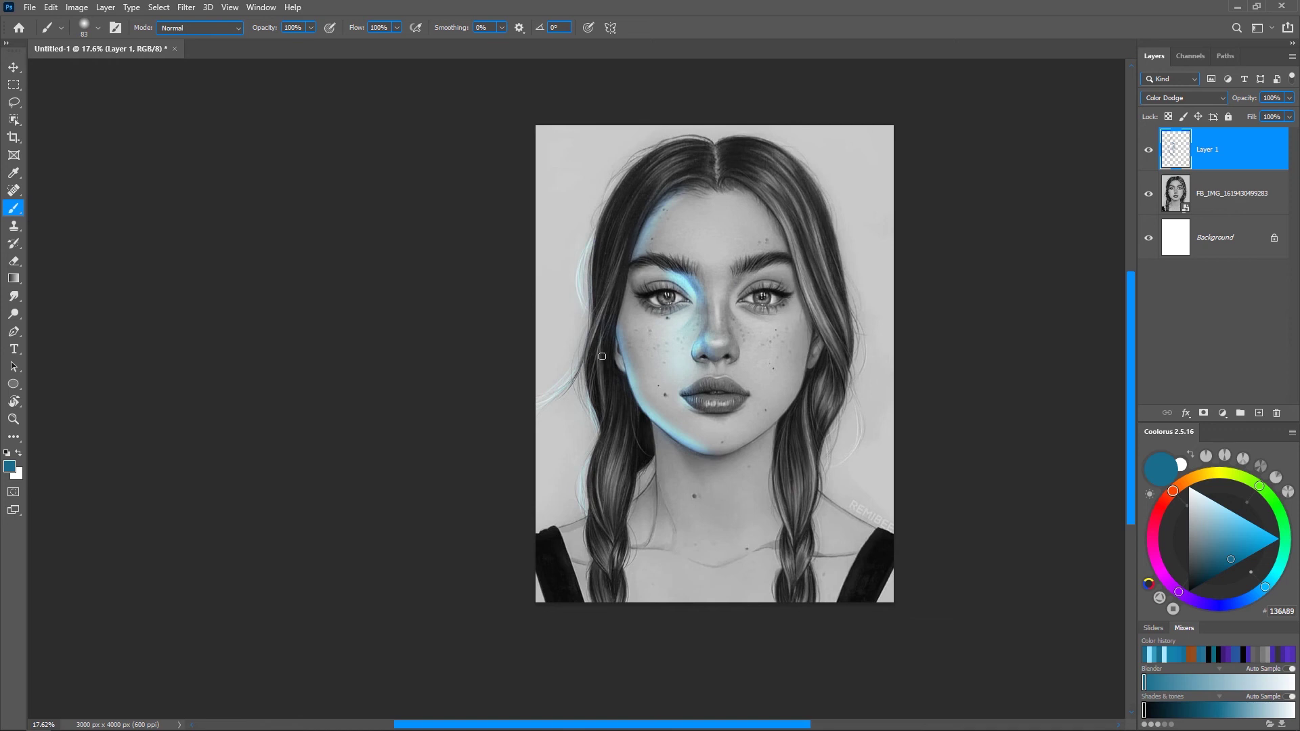
{"action": "left_click", "coordinate": [705, 367]}
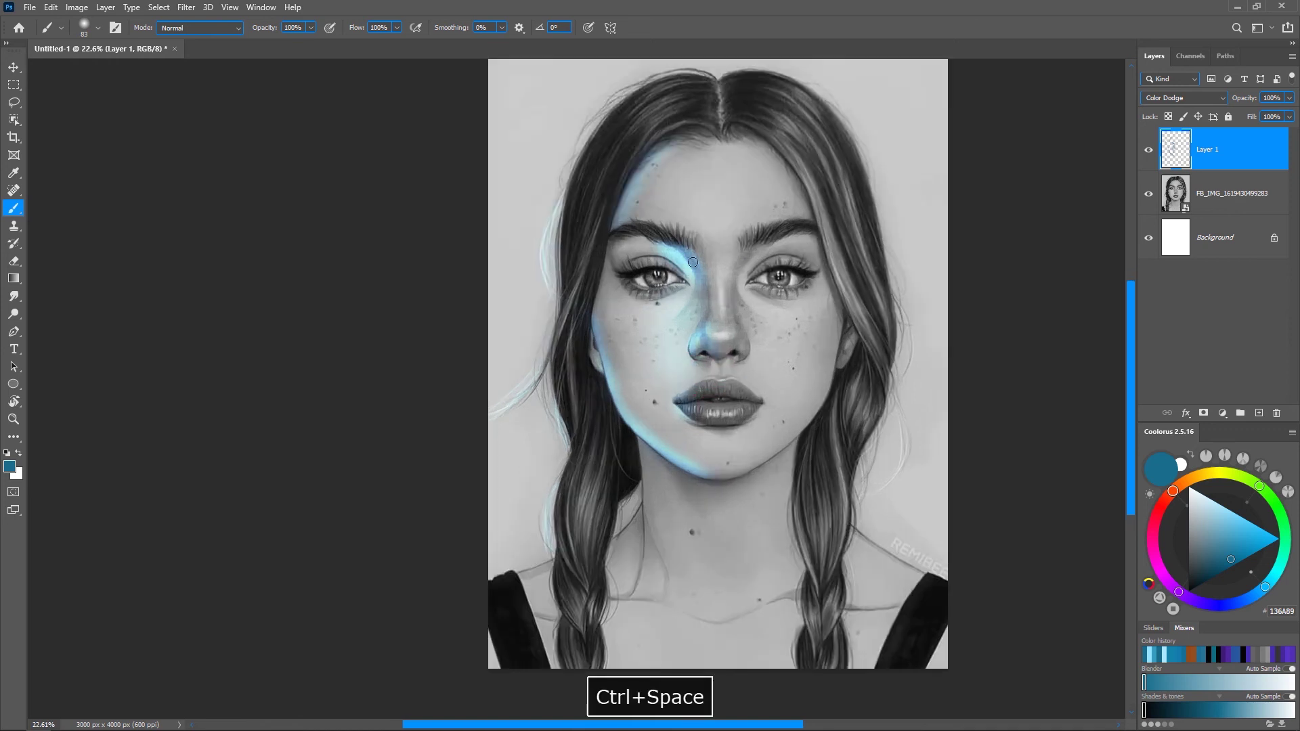
{"action": "right_click", "coordinate": [693, 262]}
{"action": "scroll", "coordinate": [1196, 425], "scroll_direction": "down", "scroll_amount": 5}
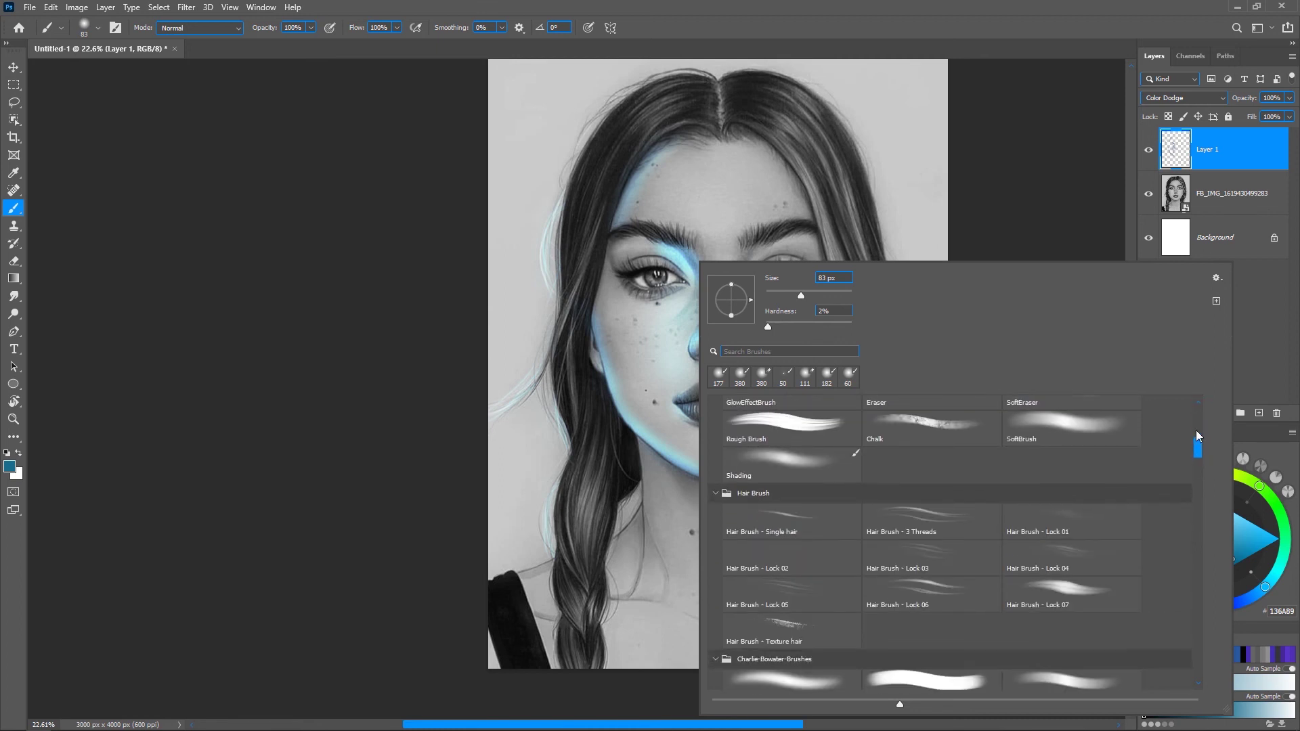
{"action": "left_click", "coordinate": [869, 35]}
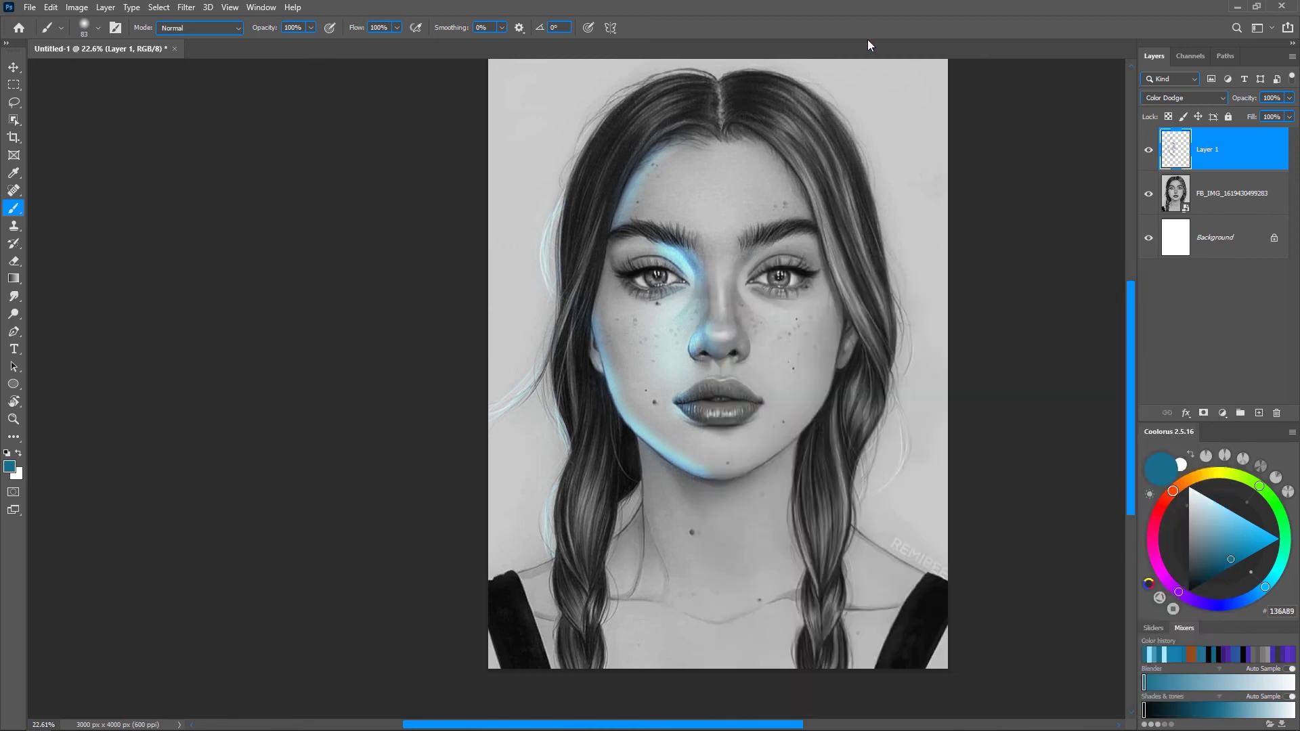
{"action": "key", "text": "space"}
{"action": "left_click_drag", "start_coordinate": [834, 263], "coordinate": [788, 276]}
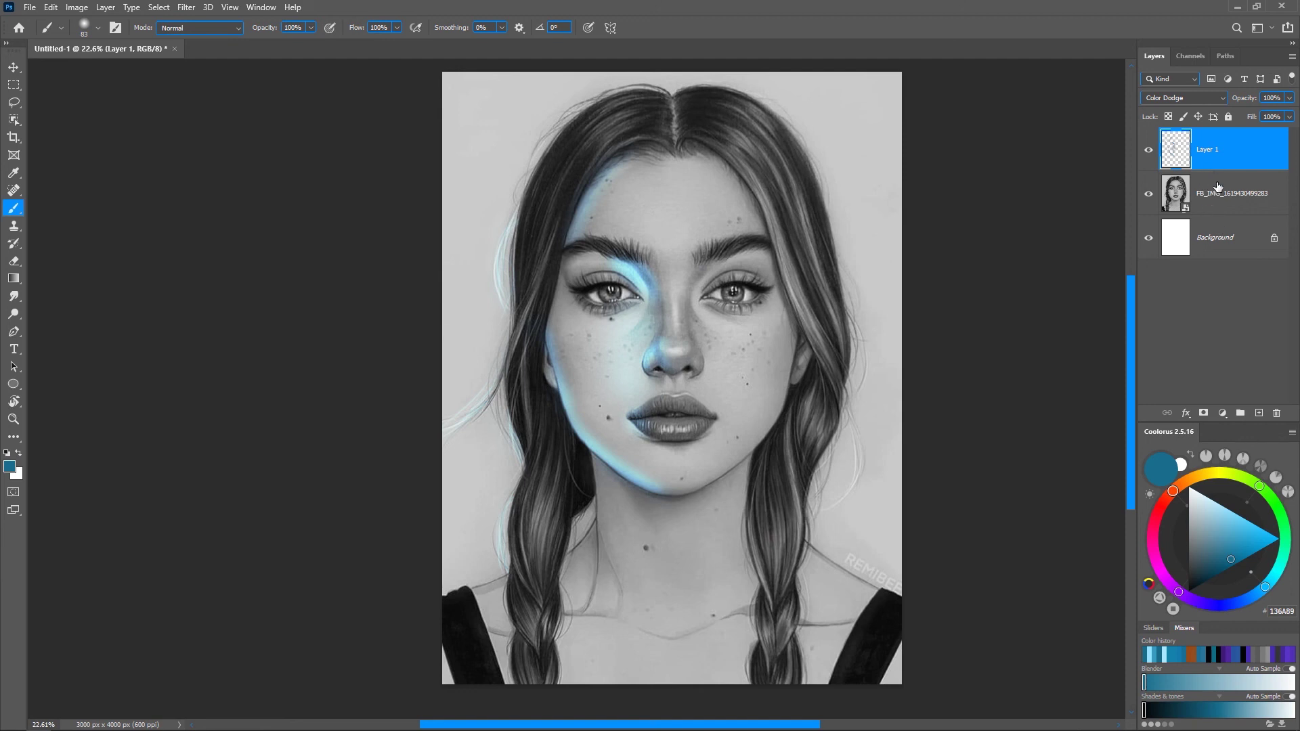
Rasterize the grayscale portrait image layer
{"action": "left_click", "coordinate": [1232, 202]}
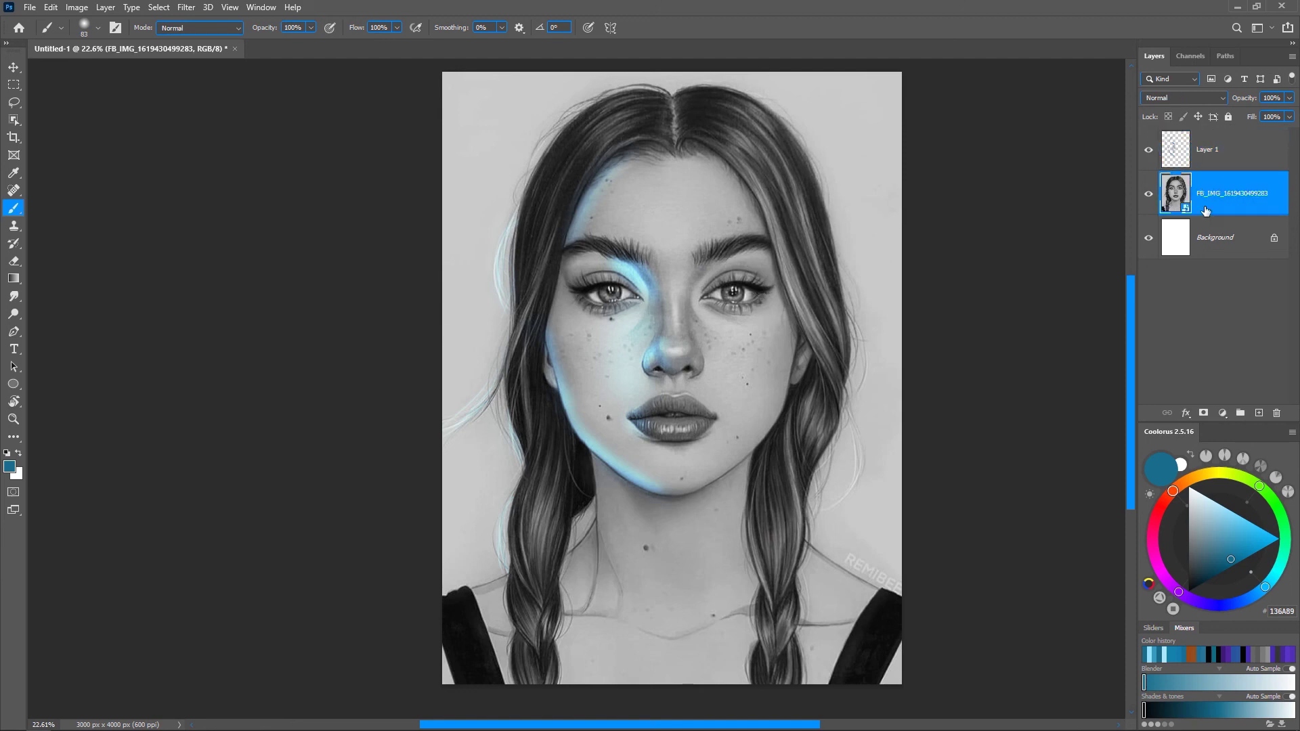
{"action": "right_click", "coordinate": [1211, 195]}
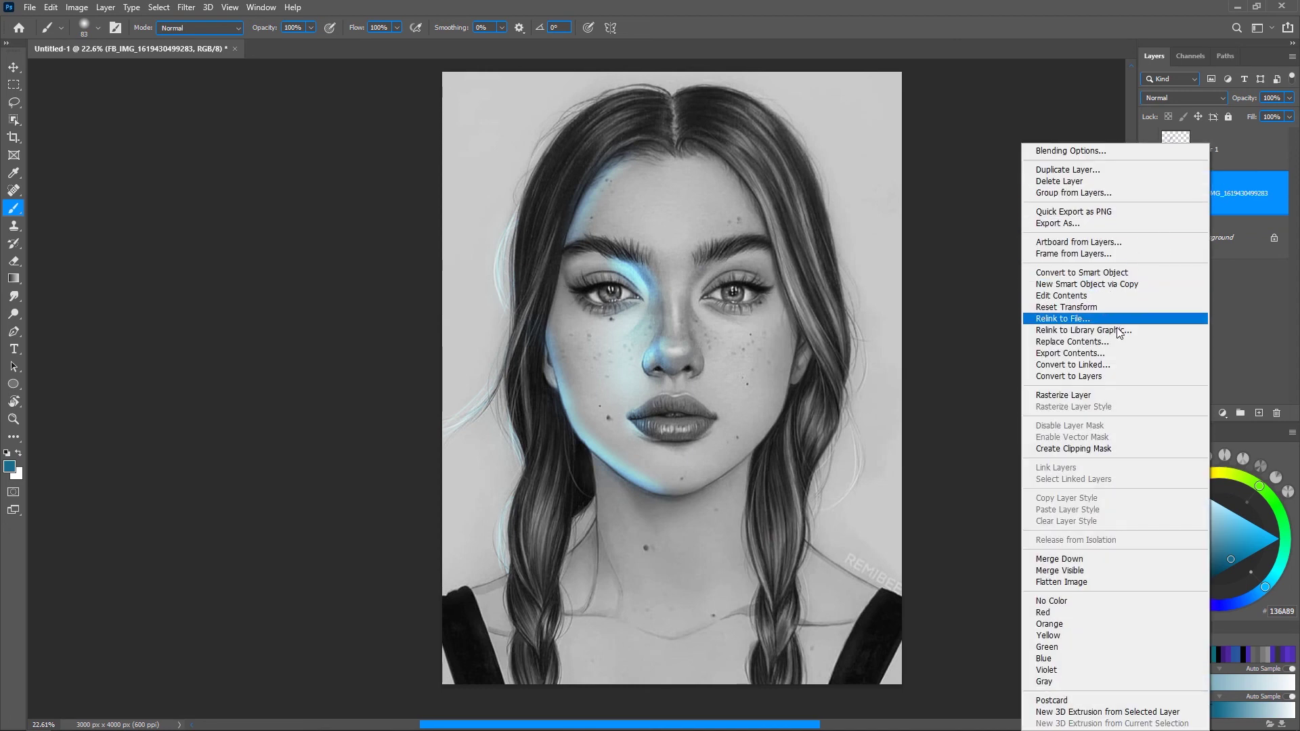
{"action": "left_click", "coordinate": [1065, 396]}
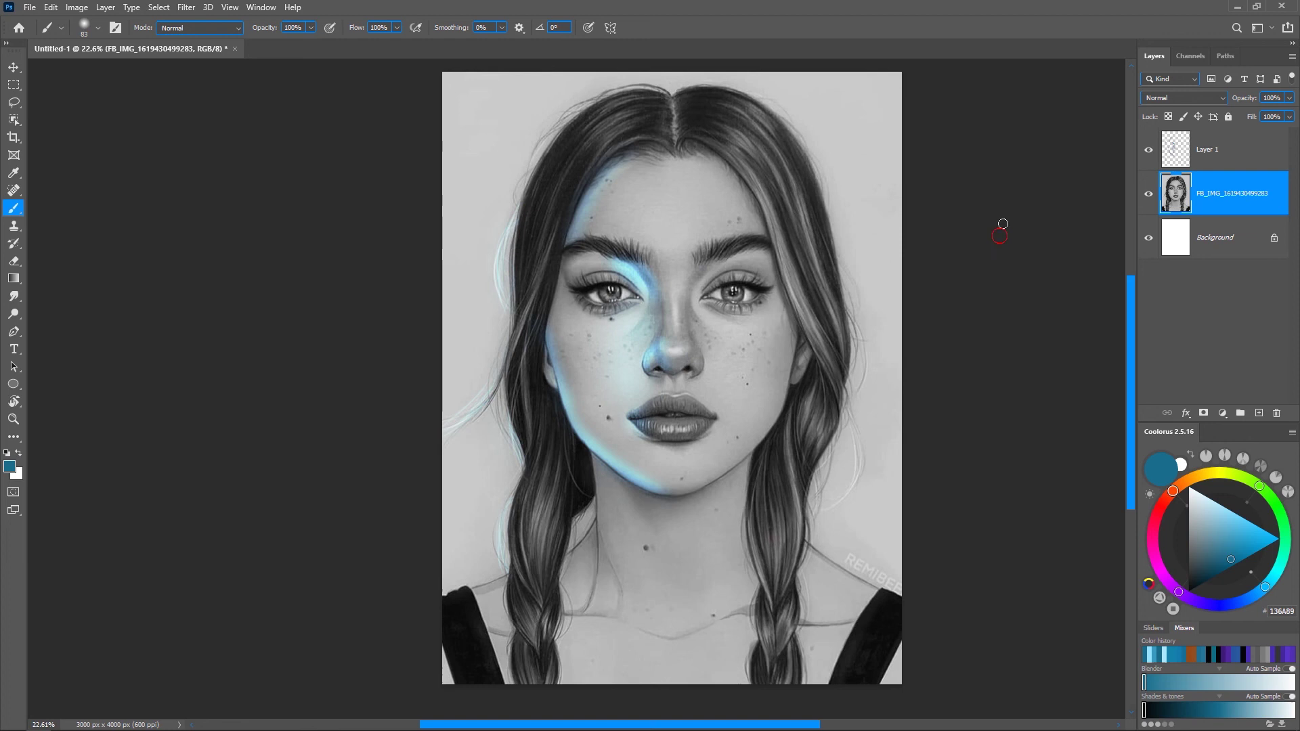
Hide the glow layer, Layer 1, and make it the active layer
{"action": "left_click", "coordinate": [1149, 150]}
{"action": "left_click", "coordinate": [1201, 152]}
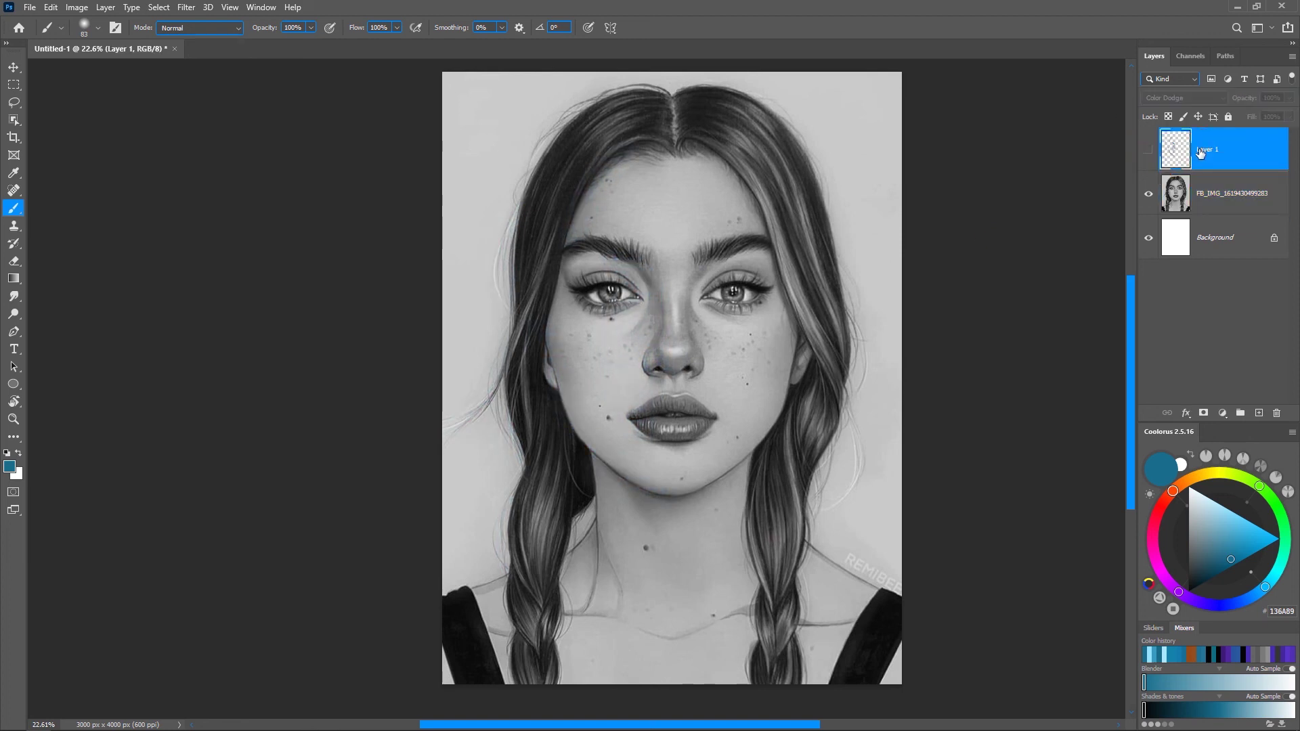
Make the grayscale portrait image layer active and set the Brush tool's own blend mode to Color Dodge
{"action": "left_click", "coordinate": [1228, 196]}
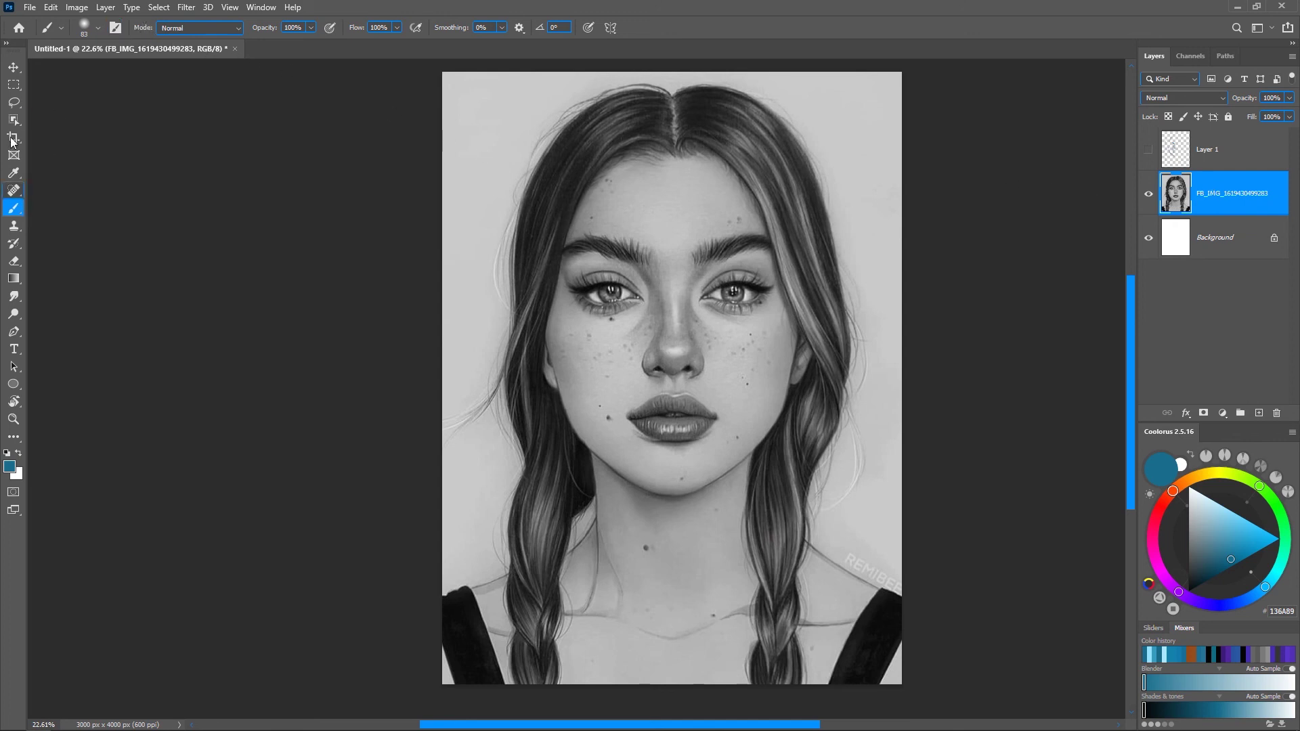
{"action": "left_click", "coordinate": [14, 68]}
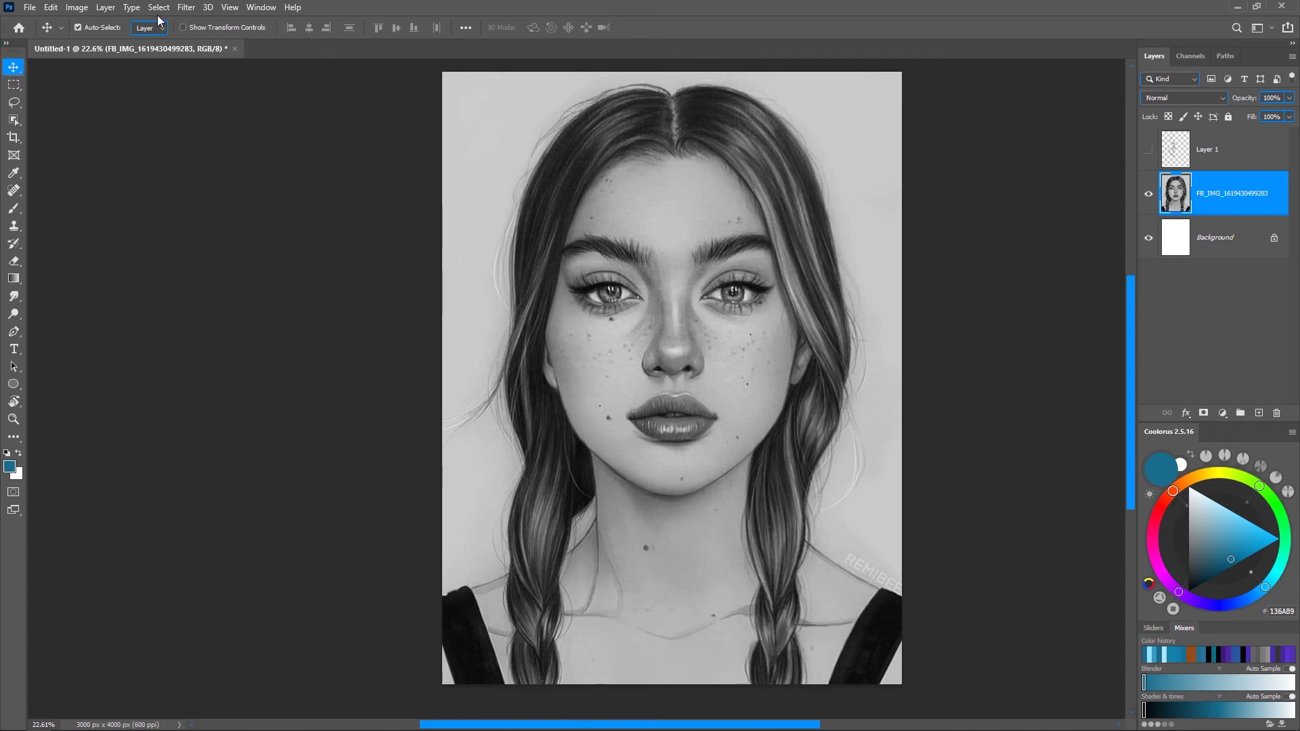
{"action": "left_click", "coordinate": [13, 209]}
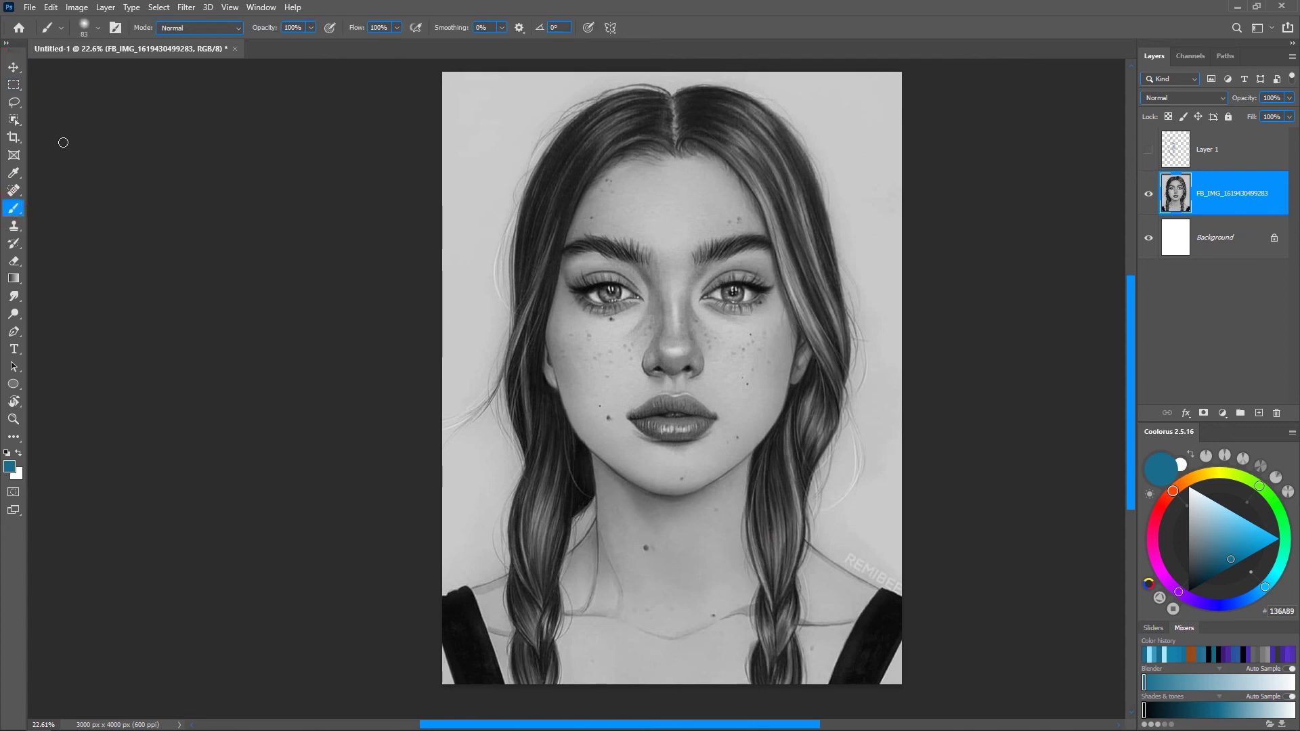
{"action": "left_click", "coordinate": [172, 32]}
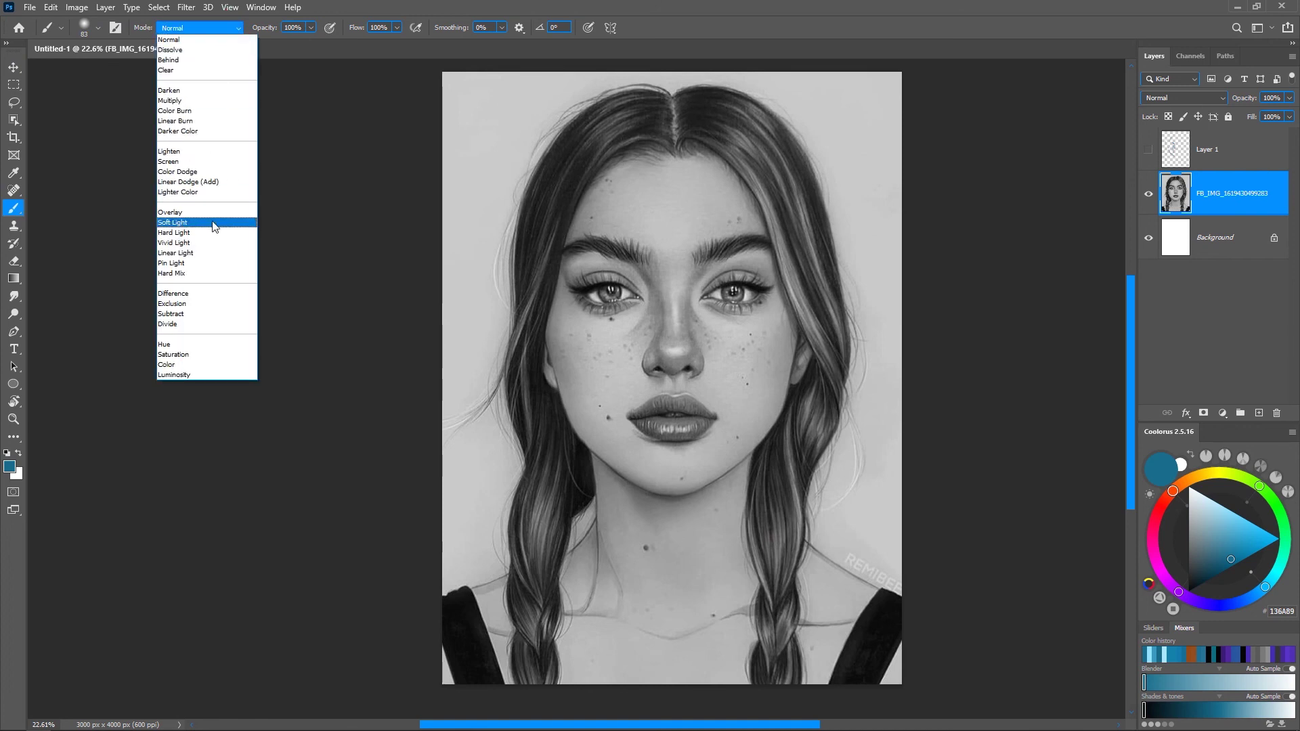
{"action": "left_click", "coordinate": [192, 174]}
Paint blue glows around the inner corners of both eyes directly on the portrait layer, using brush sizes of 260 and 132 px
{"action": "left_click_drag", "start_coordinate": [619, 268], "coordinate": [688, 279]}
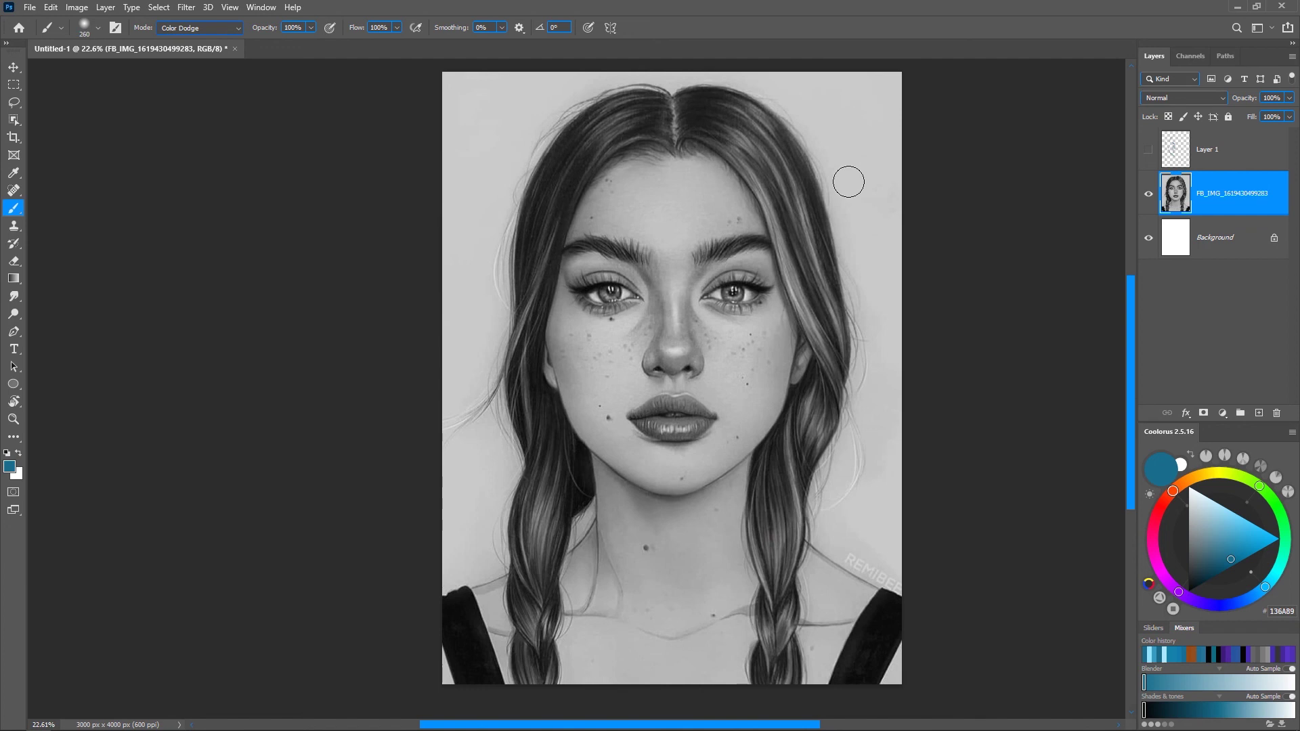
{"action": "mouse_move", "coordinate": [620, 261]}
{"action": "left_mouse_down"}
{"action": "mouse_move", "coordinate": [663, 331]}
{"action": "mouse_move", "coordinate": [623, 262]}
{"action": "mouse_move", "coordinate": [709, 276]}
{"action": "mouse_move", "coordinate": [691, 304]}
{"action": "mouse_move", "coordinate": [713, 265]}
{"action": "mouse_move", "coordinate": [690, 299]}
{"action": "mouse_move", "coordinate": [753, 253]}
{"action": "mouse_move", "coordinate": [693, 299]}
{"action": "mouse_move", "coordinate": [753, 258]}
{"action": "mouse_move", "coordinate": [759, 268]}
{"action": "mouse_move", "coordinate": [703, 253]}
{"action": "mouse_move", "coordinate": [640, 281]}
{"action": "left_mouse_up"}
{"action": "left_click", "coordinate": [629, 335], "text": "ctrl"}
{"action": "left_click_drag", "start_coordinate": [741, 357], "coordinate": [735, 360]}
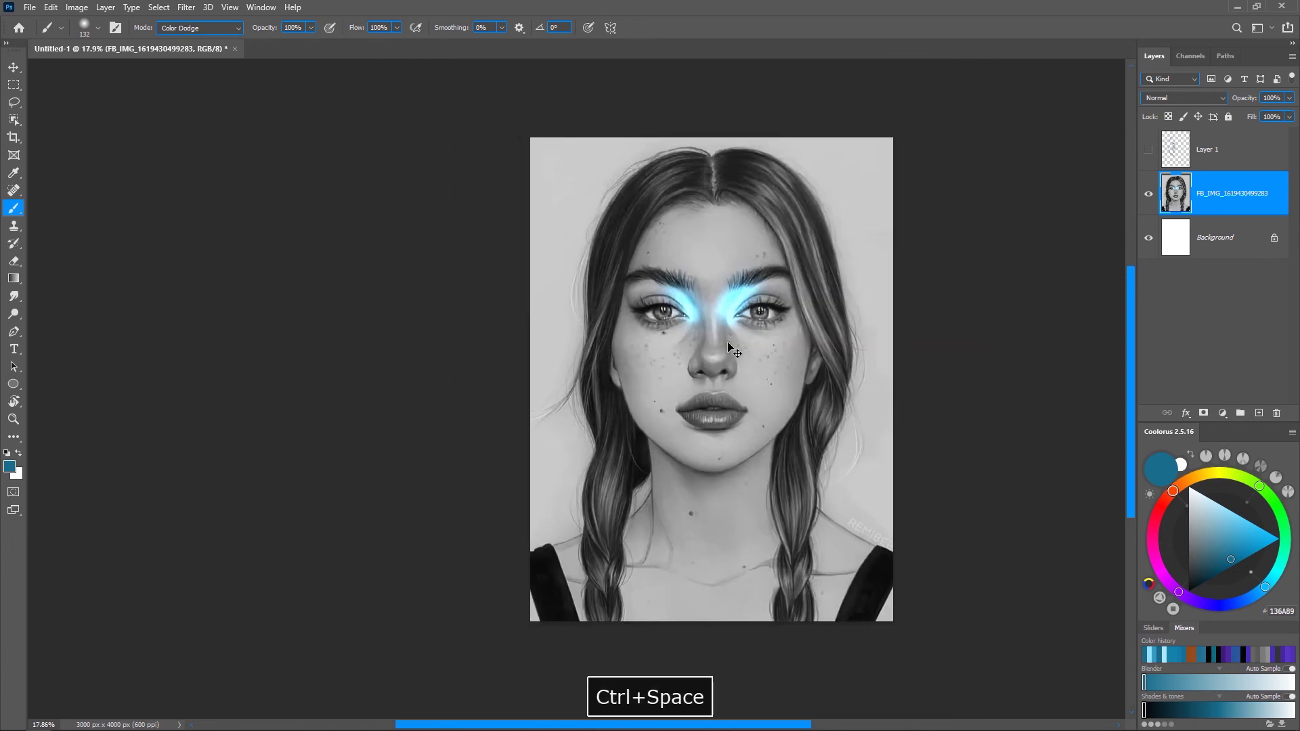
Undo all the blue glow strokes painted directly on the portrait layer
{"action": "key", "text": "ctrl+z"}
{"action": "key", "text": "ctrl+z"}
{"action": "key", "text": "ctrl+z"}
{"action": "key", "text": "ctrl+z"}
{"action": "key", "text": "ctrl+z"}
{"action": "key", "text": "ctrl+z"}
{"action": "key", "text": "ctrl+z"}
{"action": "key", "text": "ctrl+z"}
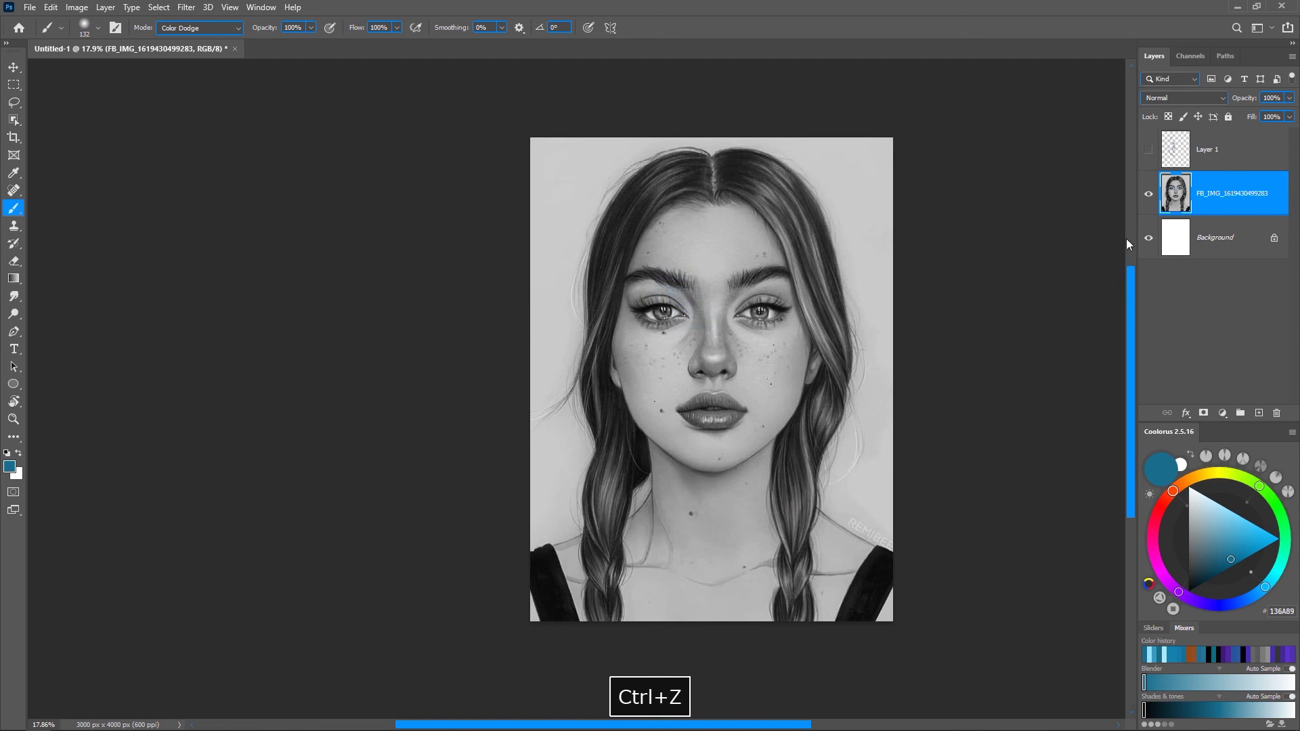
Set the brush's blend mode to Normal, and make the glow layer, Layer 1, active and visible
{"action": "left_click", "coordinate": [169, 29]}
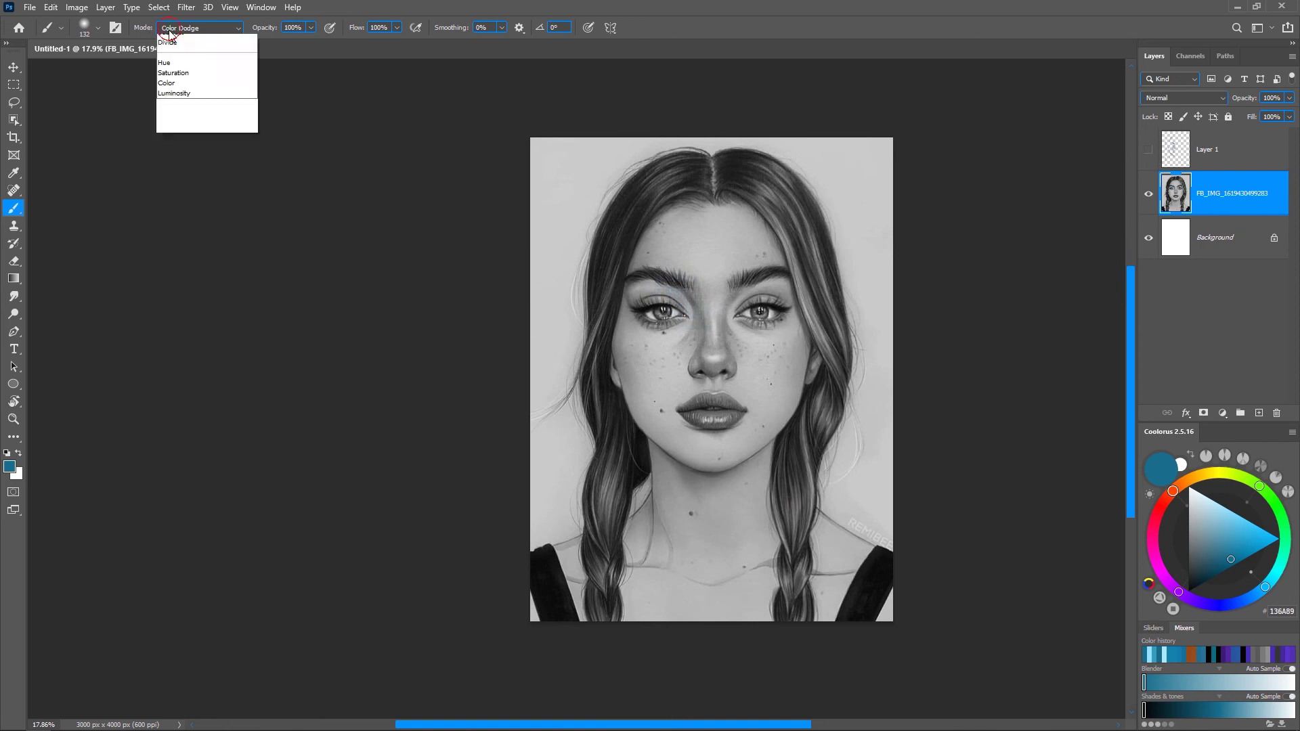
{"action": "left_click", "coordinate": [181, 47]}
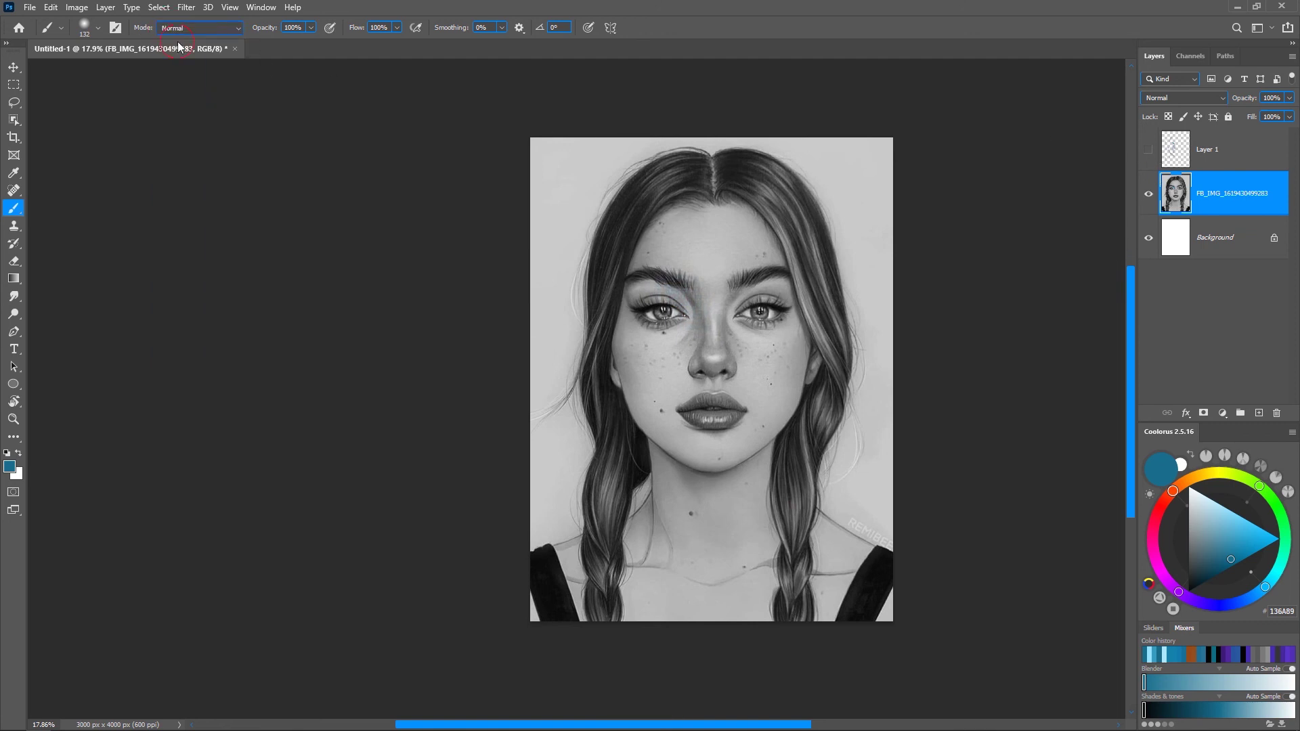
{"action": "left_click", "coordinate": [1228, 159]}
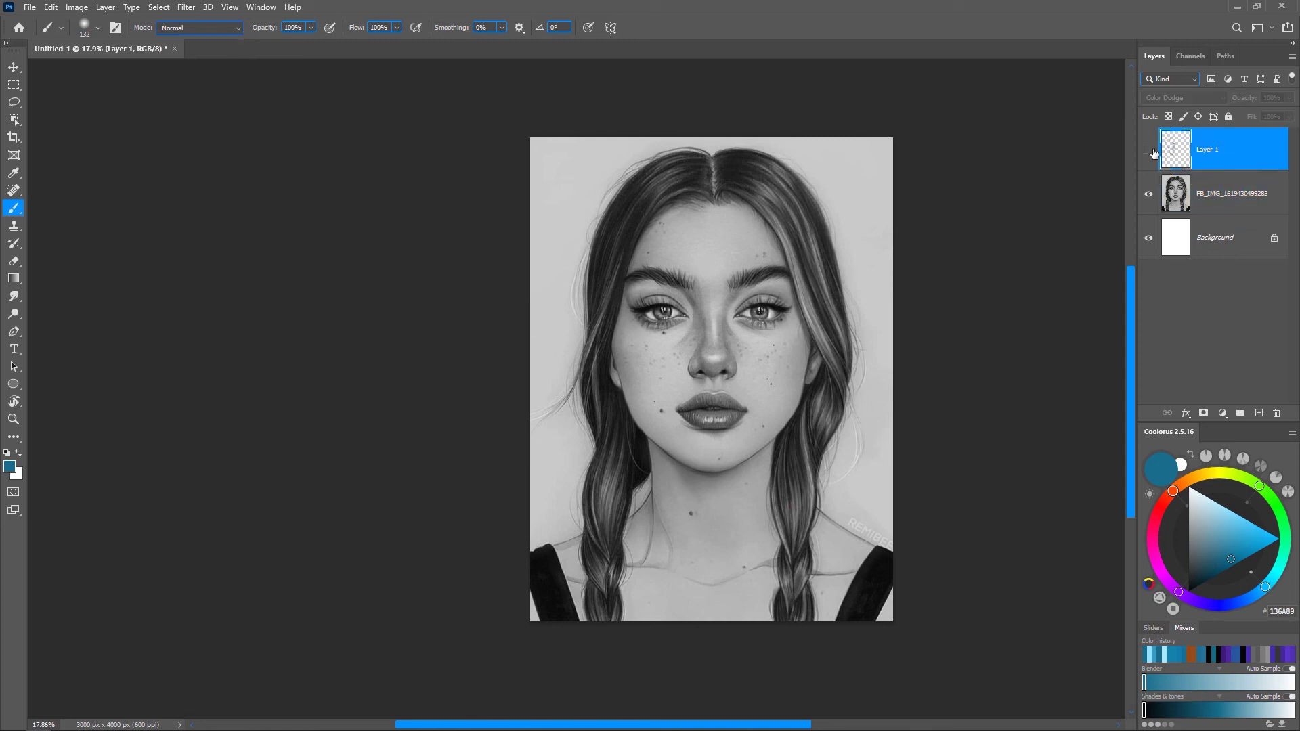
{"action": "left_click", "coordinate": [1142, 150]}
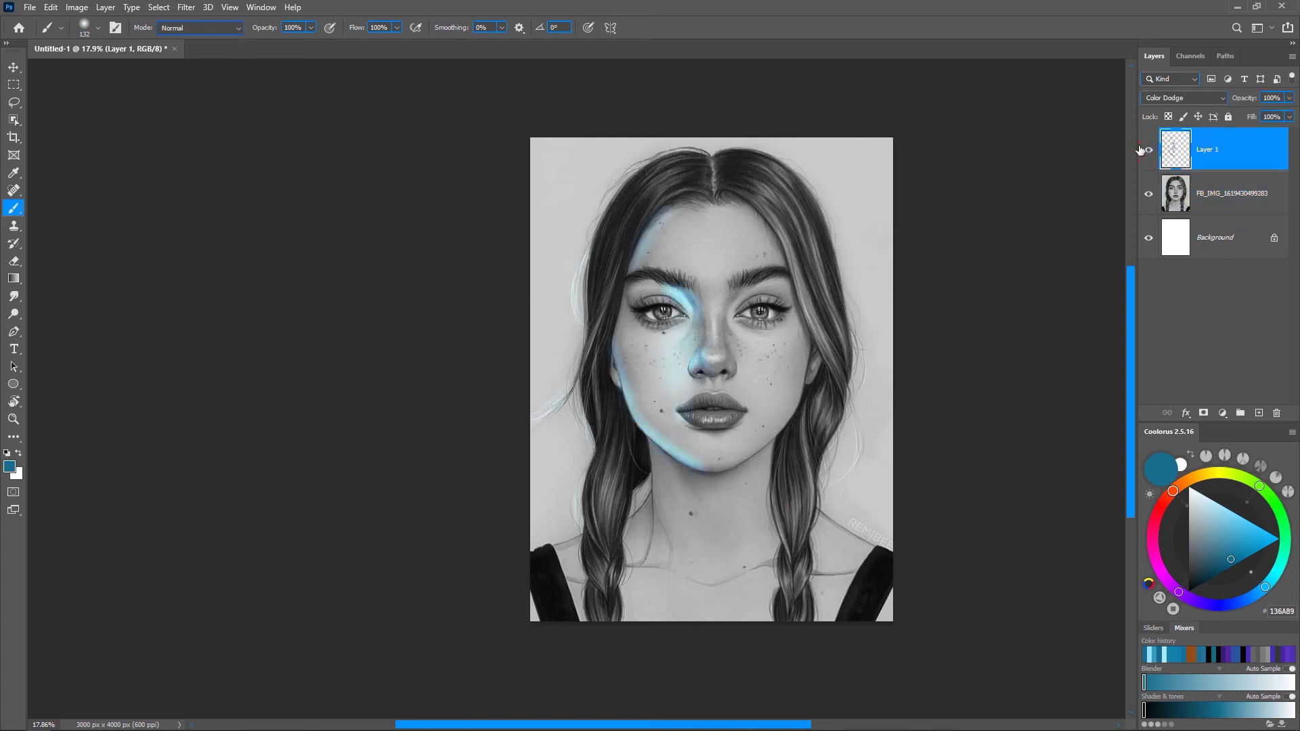